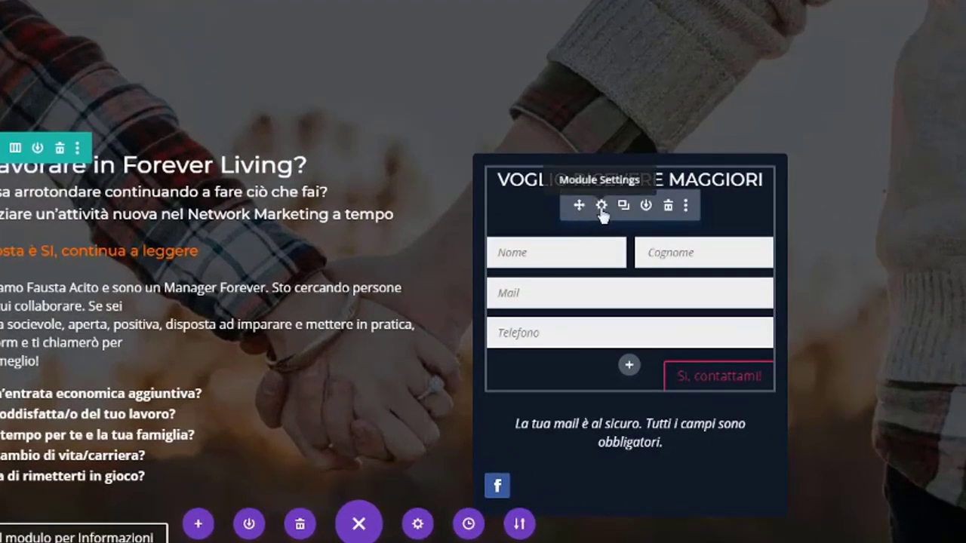
Open the contact form module's settings and expand its Email section.
click(602, 208)
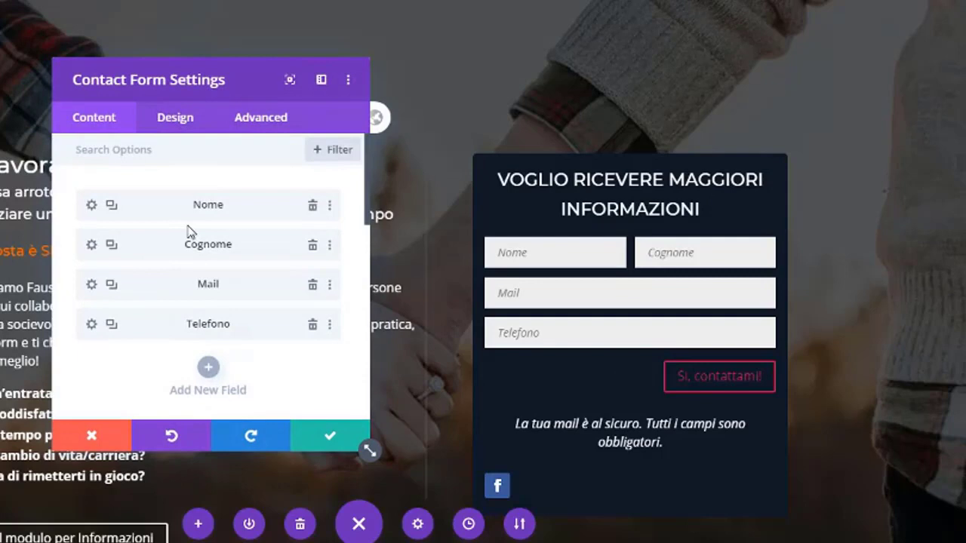
scroll(200, 241, down, 5)
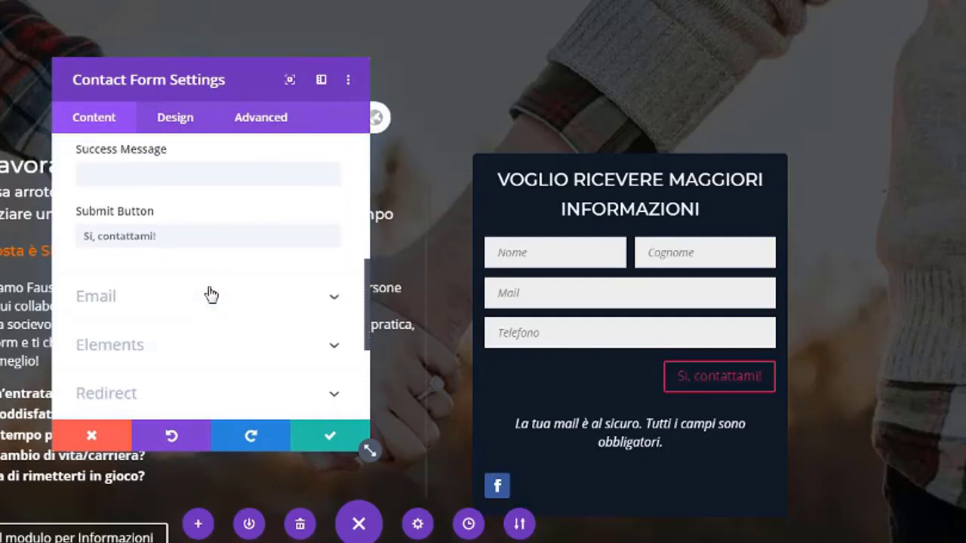
scroll(212, 295, down, 1)
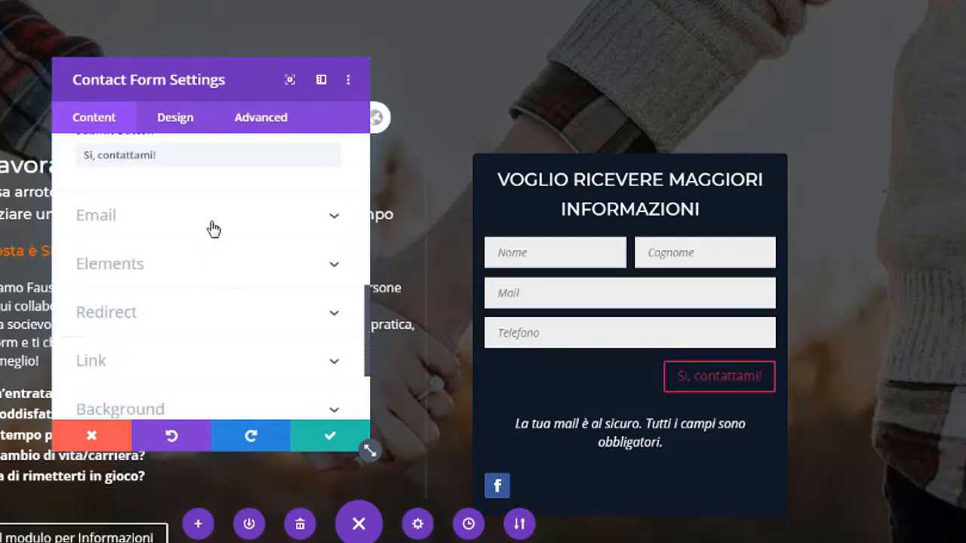
click(213, 229)
click(212, 301)
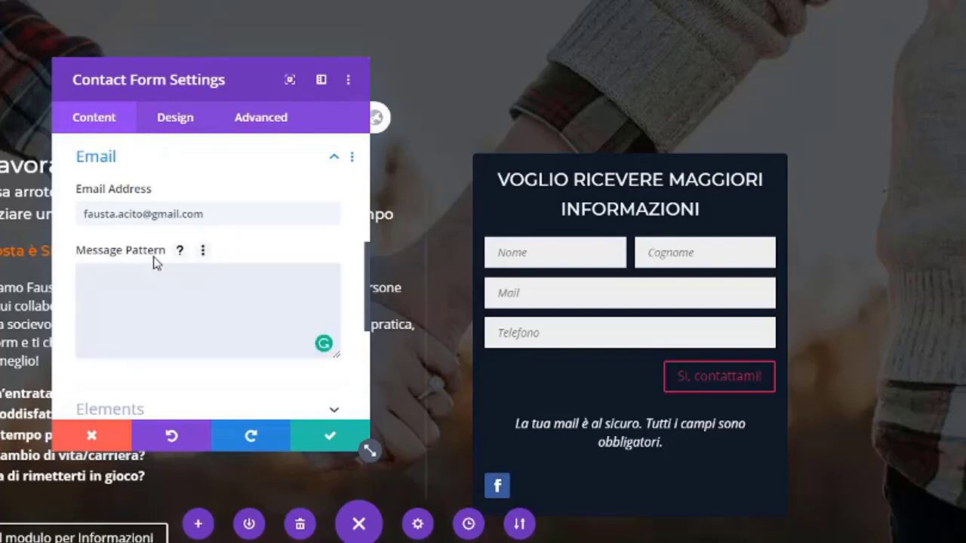
Replace the recipient e-mail address with the new Gmail address.
click(198, 217)
key(ctrl+a)
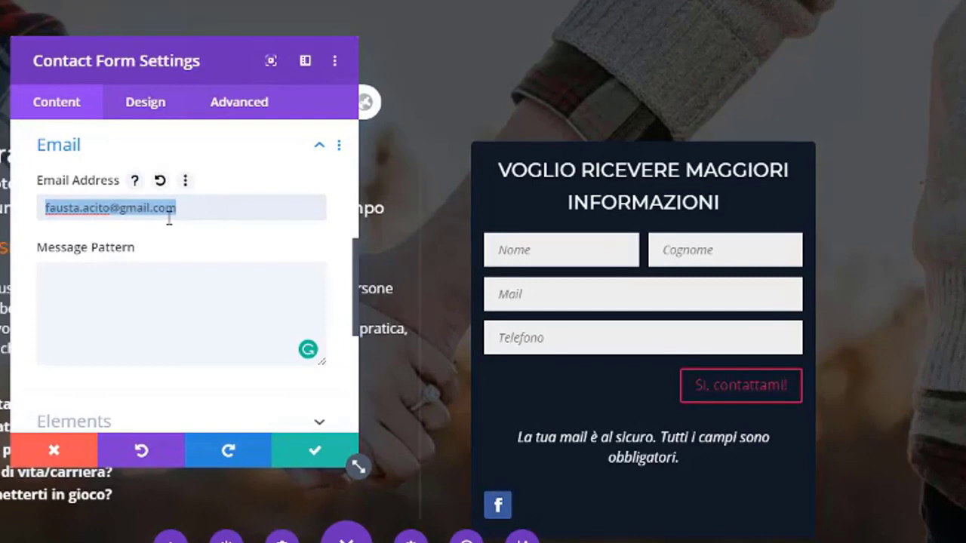
key(BackSpace)
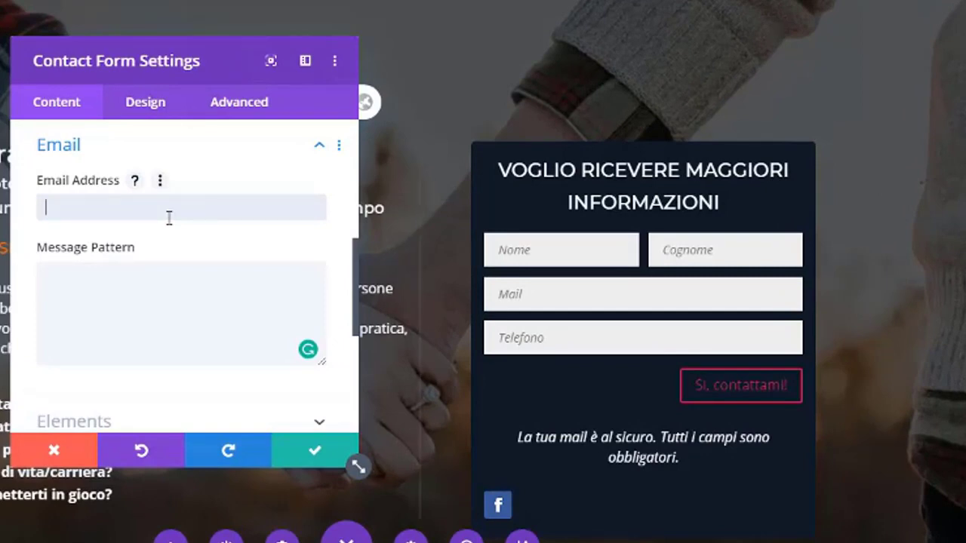
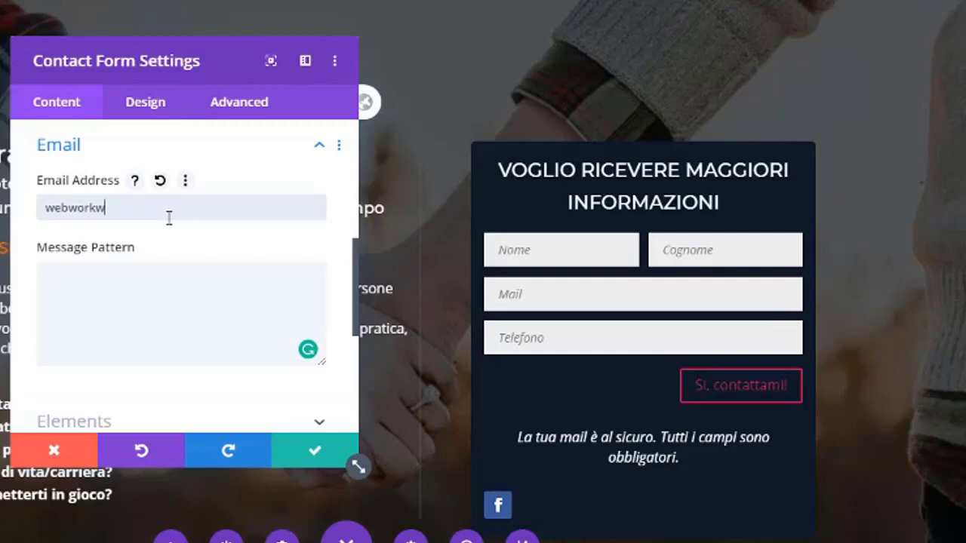
key(ctrl+a)
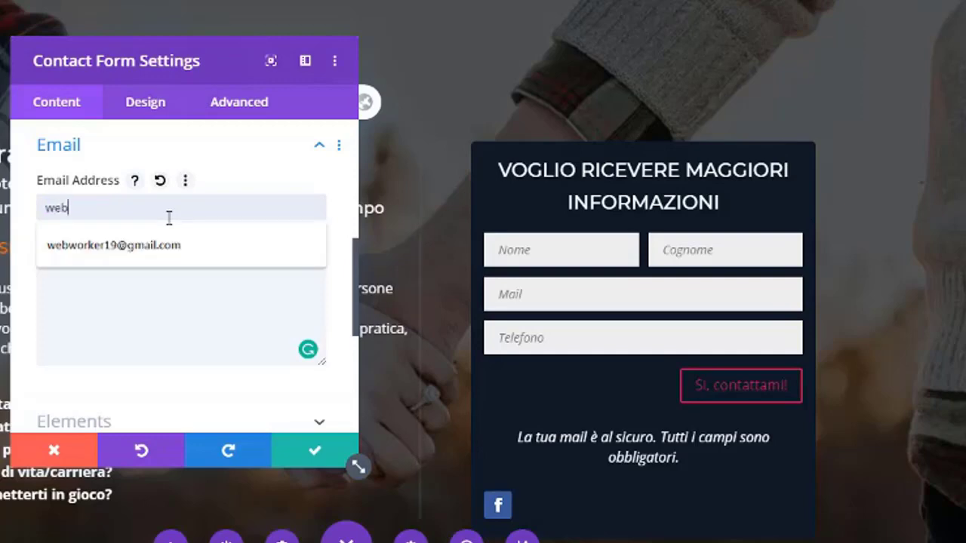
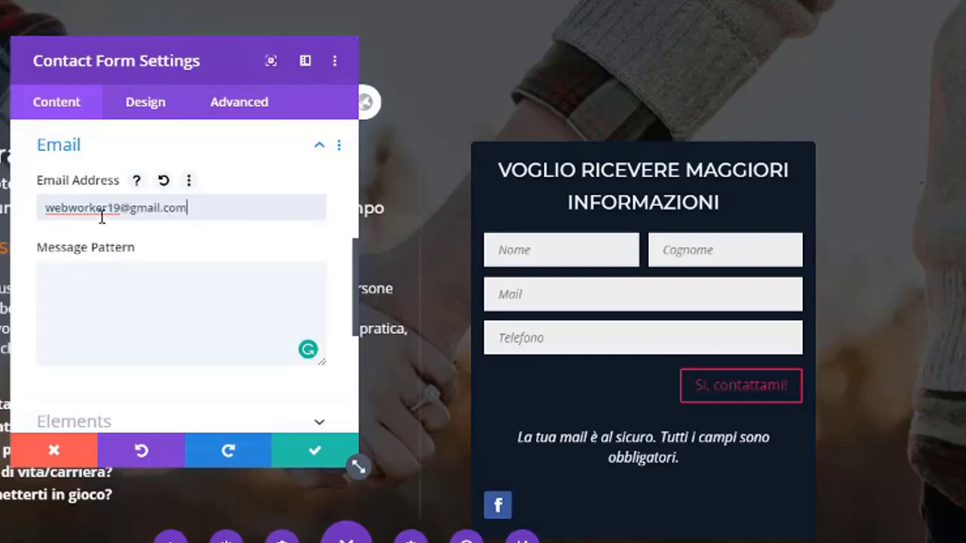
Type the 'New Lead from Your Website' heading into the Message Pattern.
click(128, 305)
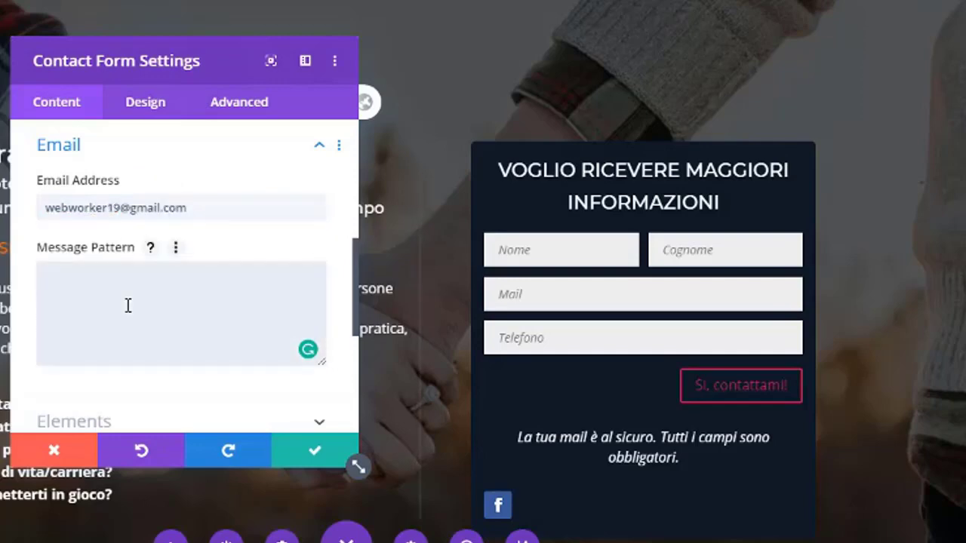
text(New )
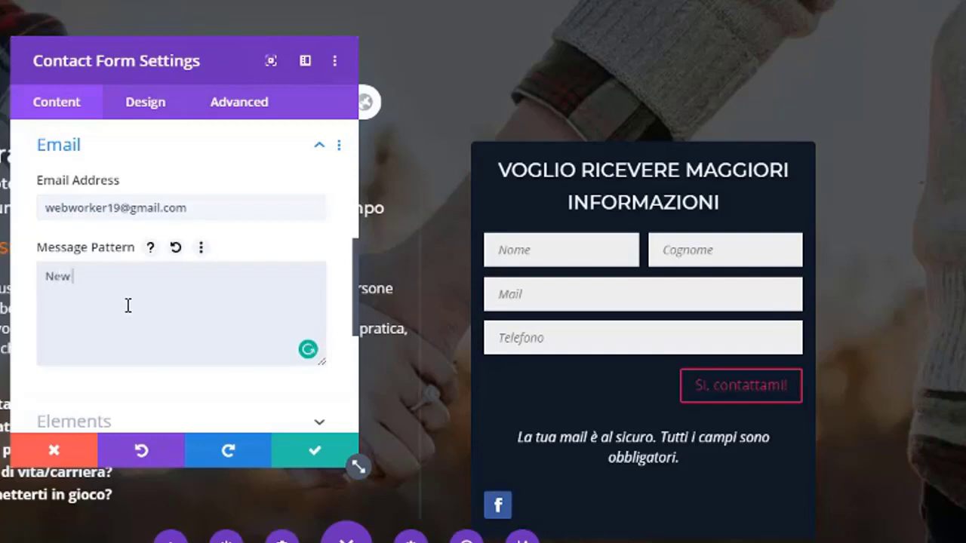
text(Lead from Your Website)
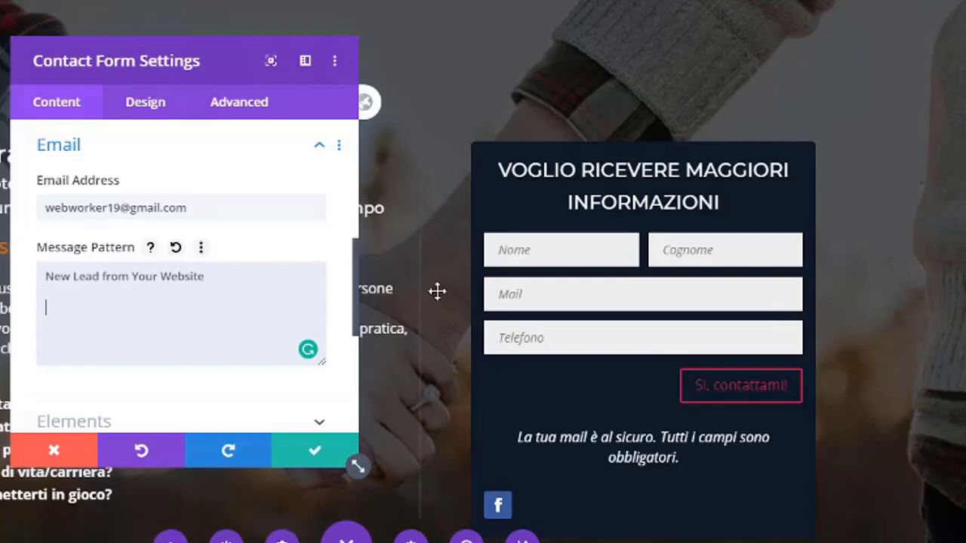
scroll(212, 245, up, 3)
scroll(96, 245, up, 3)
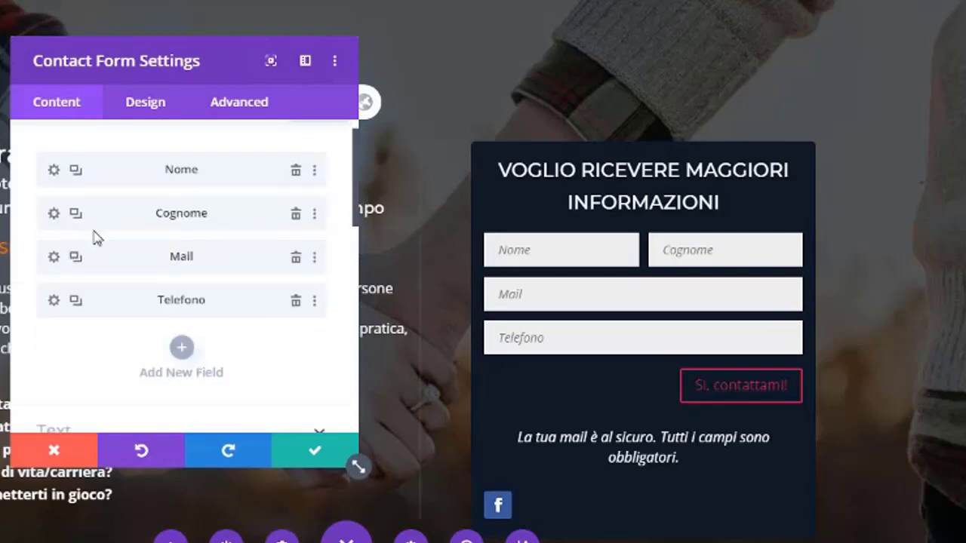
Open the Nome field's settings and check its Field ID and options.
click(52, 174)
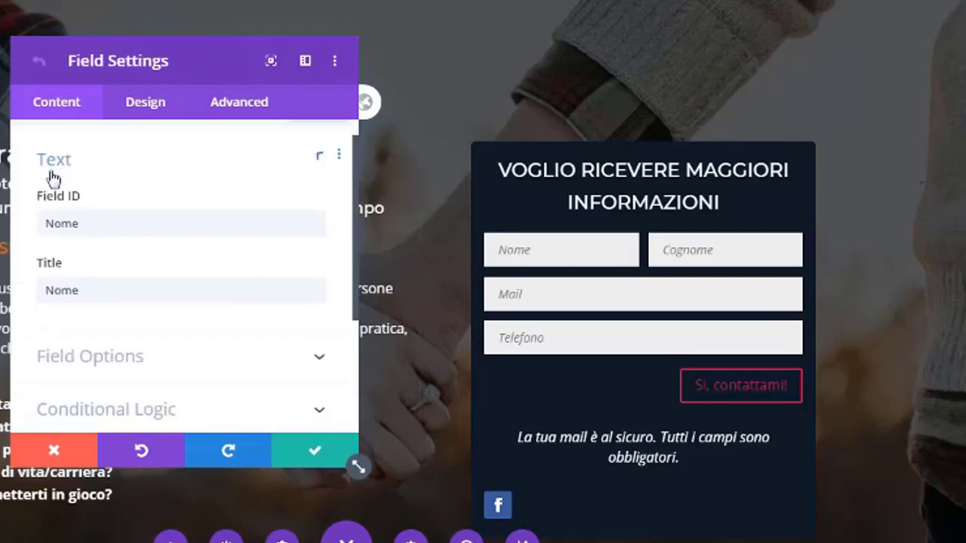
double_click(68, 216)
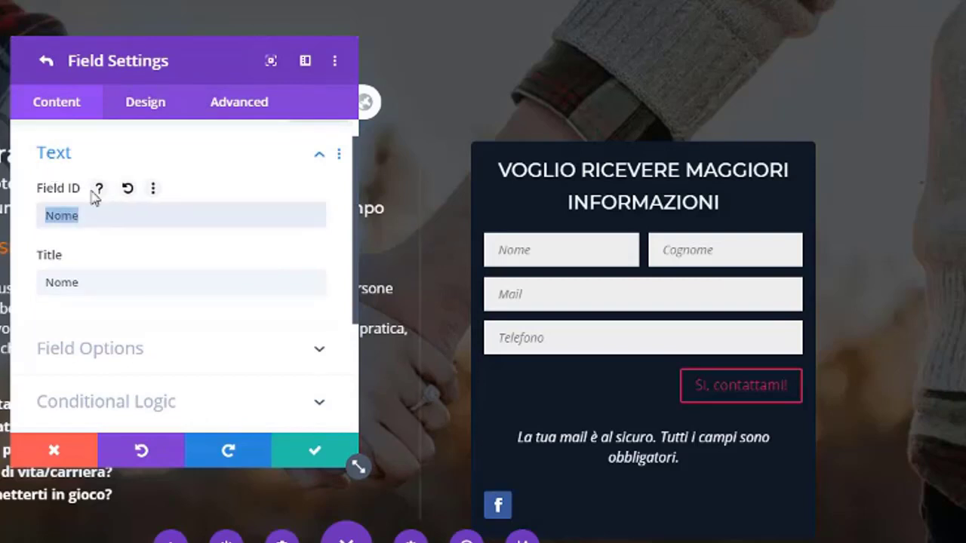
click(320, 155)
scroll(79, 325, down, 1)
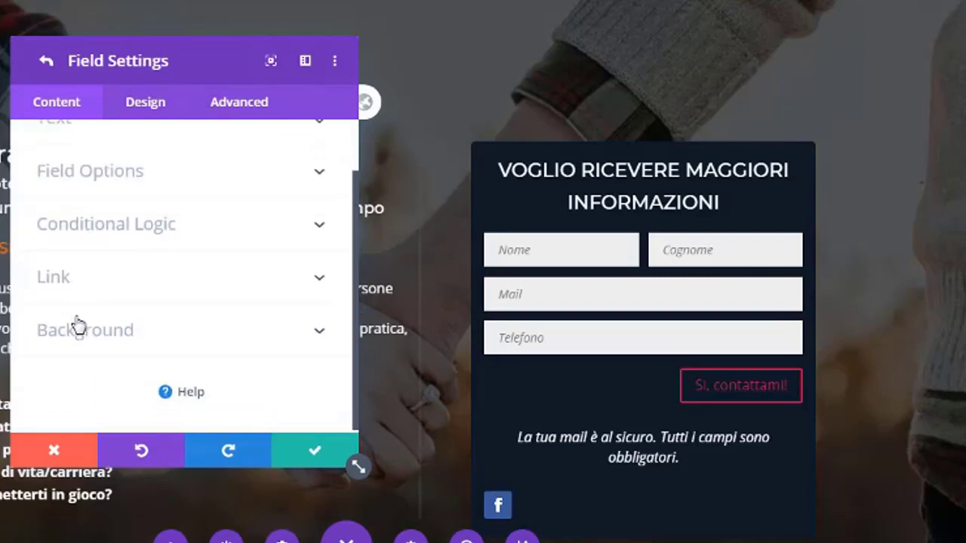
scroll(230, 187, up, 1)
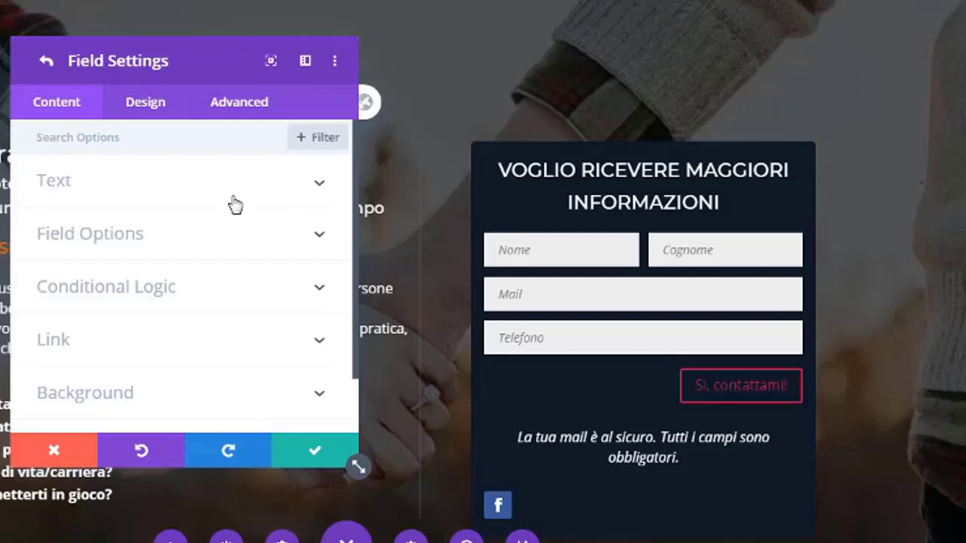
click(225, 236)
scroll(79, 322, down, 5)
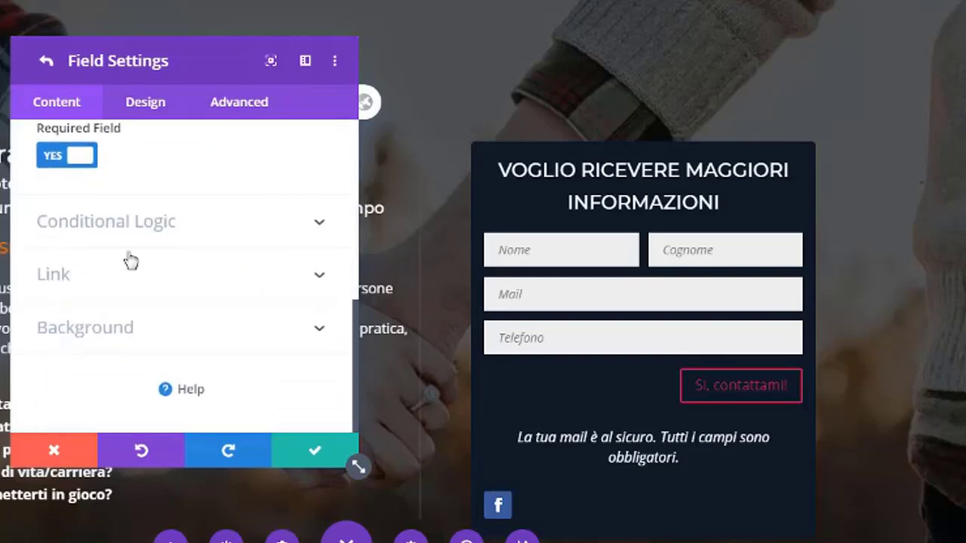
scroll(129, 261, up, 5)
Return to the contact form settings and re-expand the Email section.
click(46, 62)
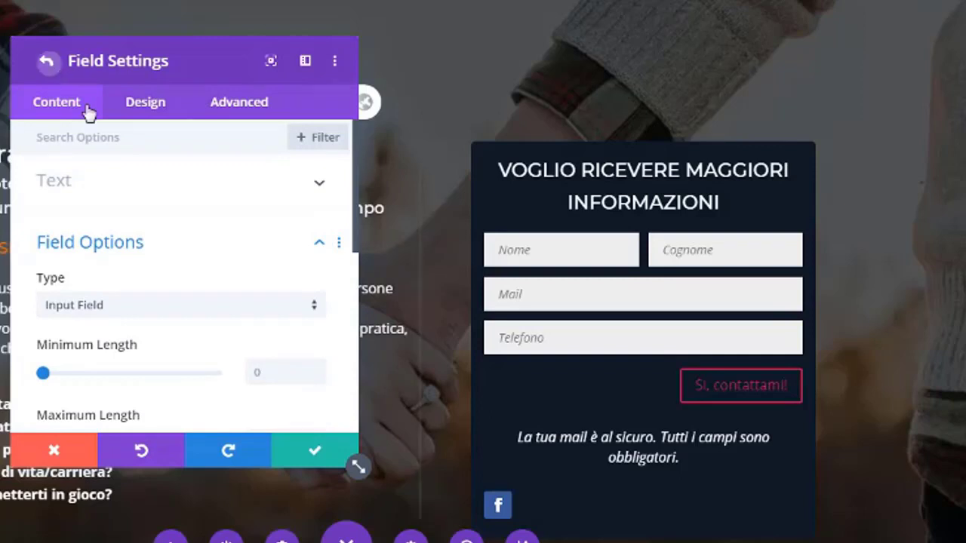
scroll(141, 370, down, 4)
scroll(138, 368, down, 2)
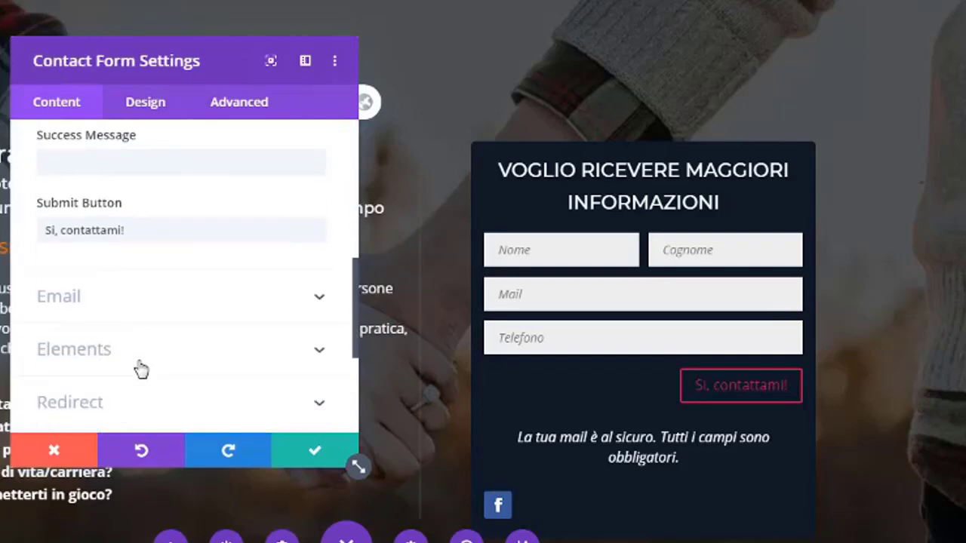
scroll(129, 299, down, 2)
click(161, 221)
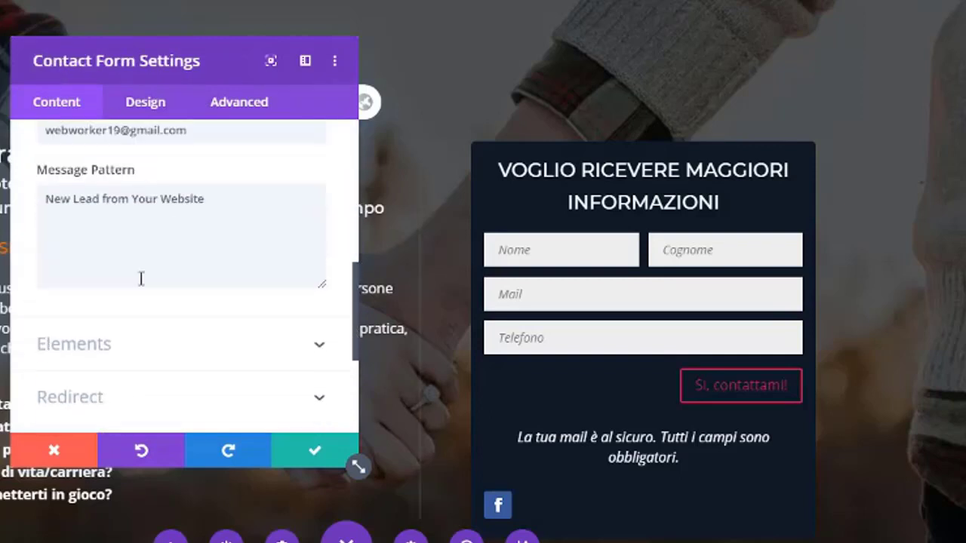
Add the line 'Nome: %%Nome%%' below the heading in the Message Pattern.
click(215, 290)
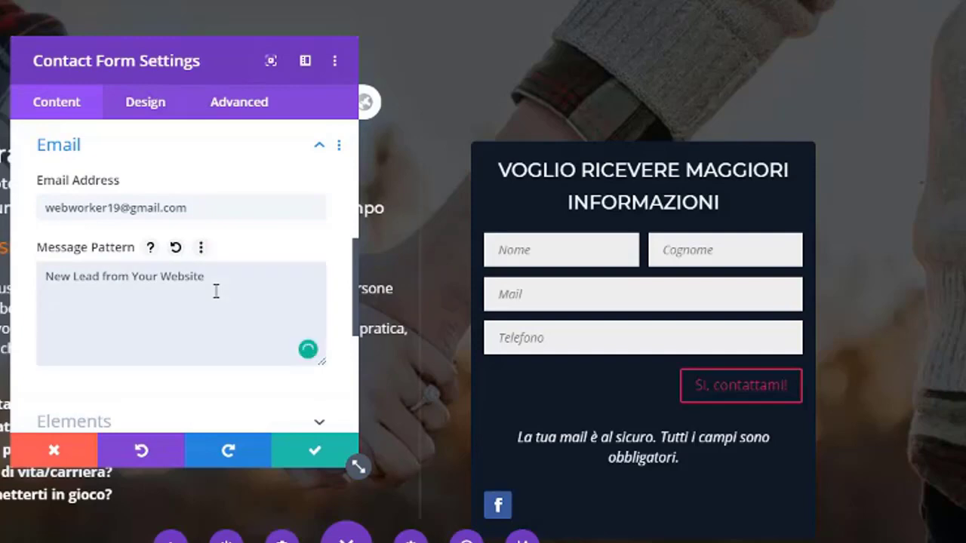
text(Nome: ***)
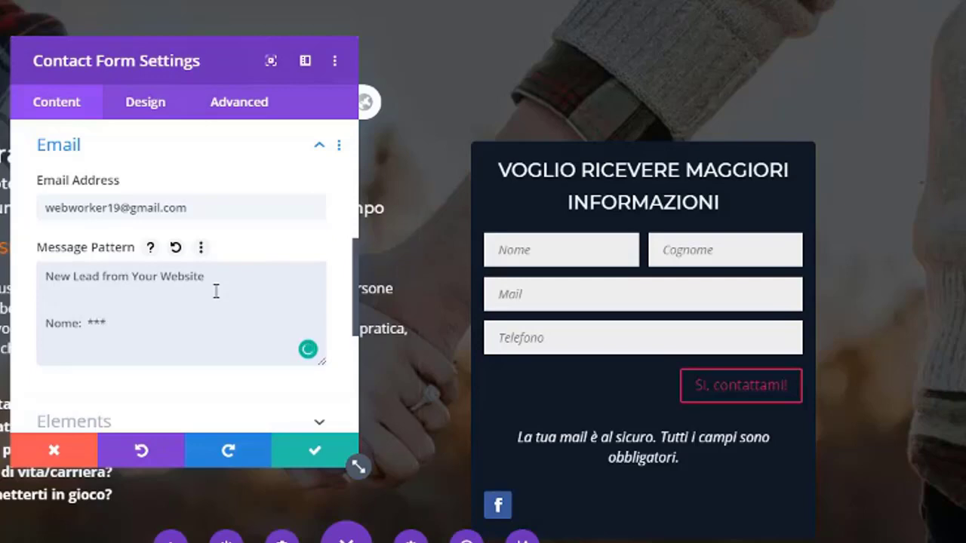
key(BackSpace)
key(BackSpace)
key(BackSpace)
text(%%%%)
text(Nome)
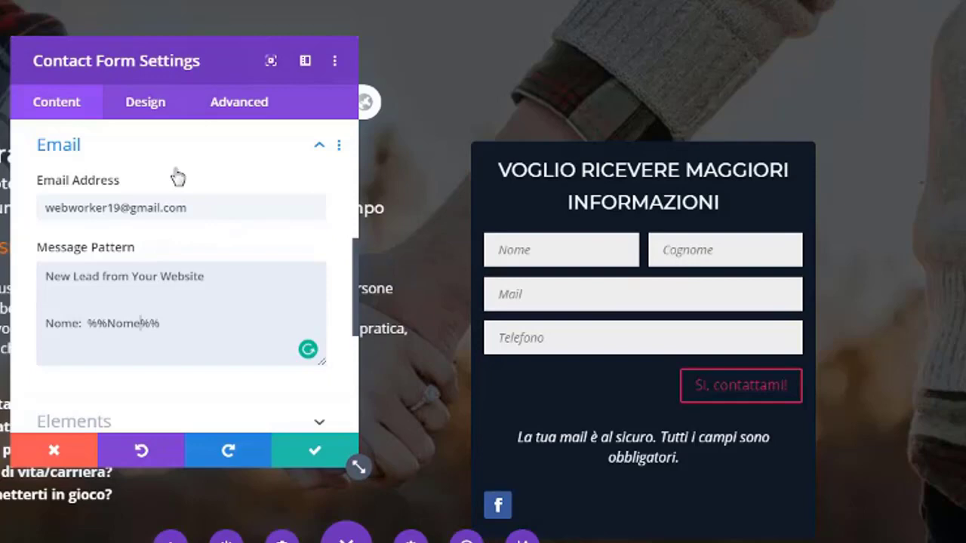
Check the Cognome field's ID, then reopen the form's Email settings.
scroll(121, 187, up, 6)
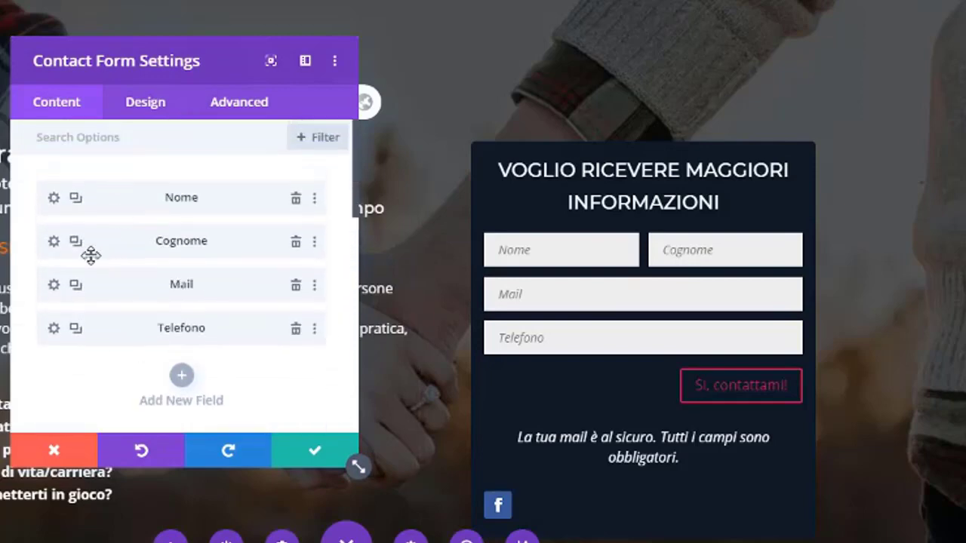
click(53, 242)
click(73, 243)
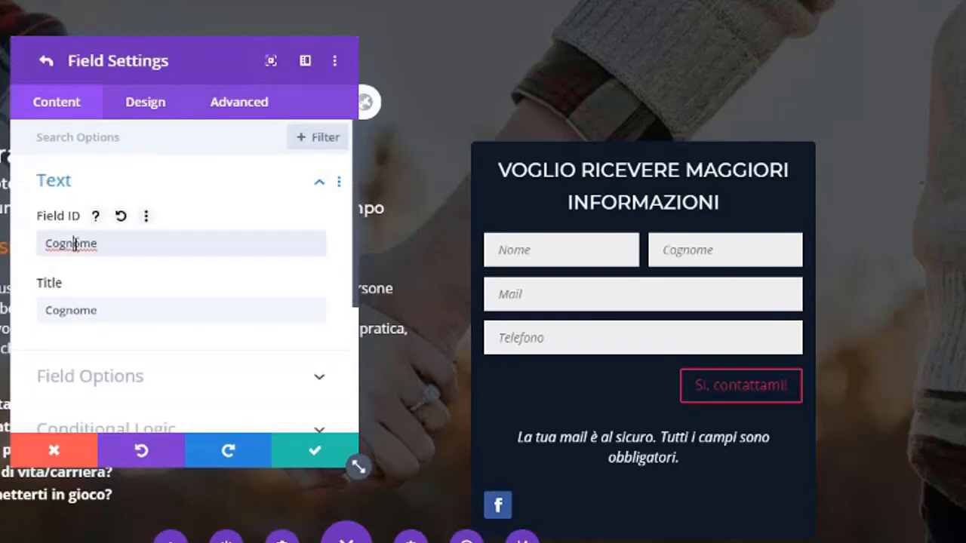
double_click(73, 243)
click(46, 61)
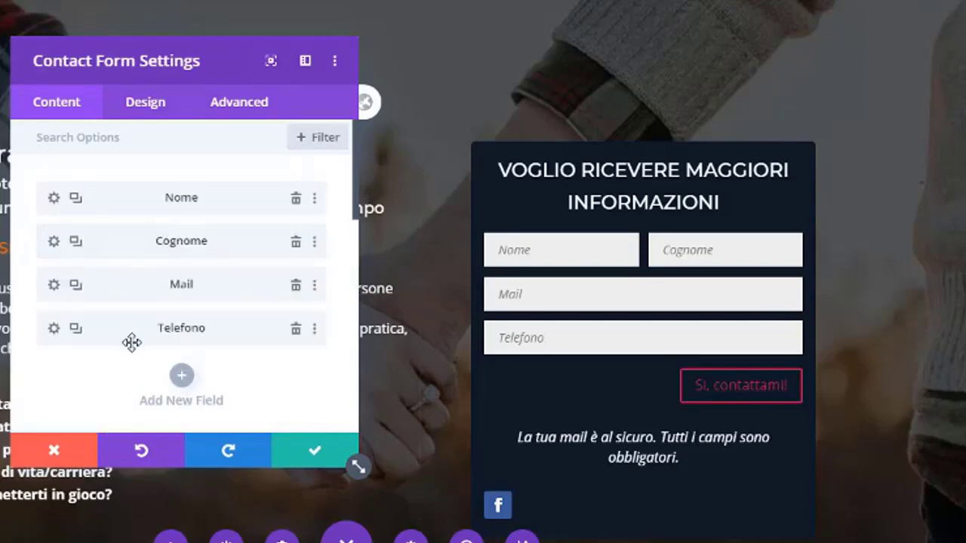
scroll(132, 341, down, 4)
scroll(126, 381, down, 3)
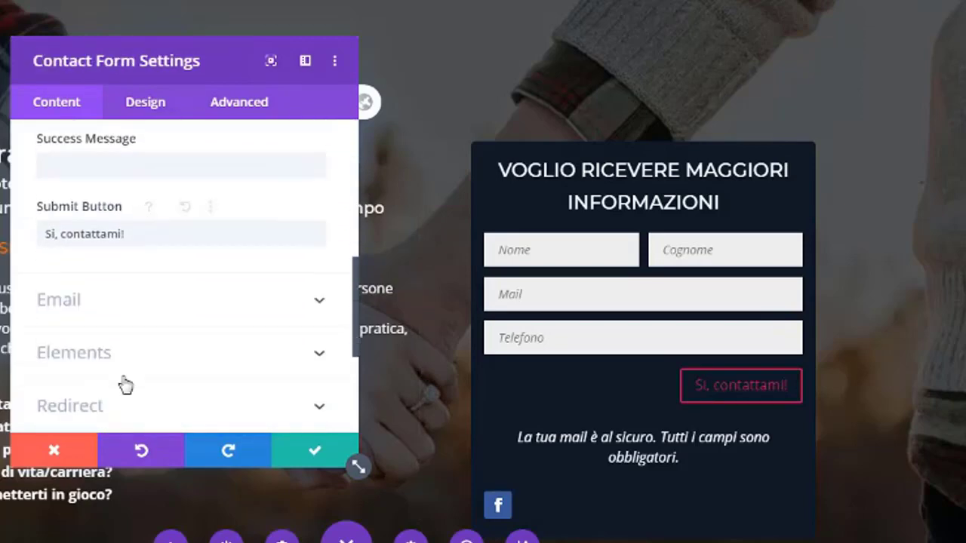
click(136, 303)
Duplicate the 'Nome: %%Nome%%' line onto a new line below it.
click(171, 327)
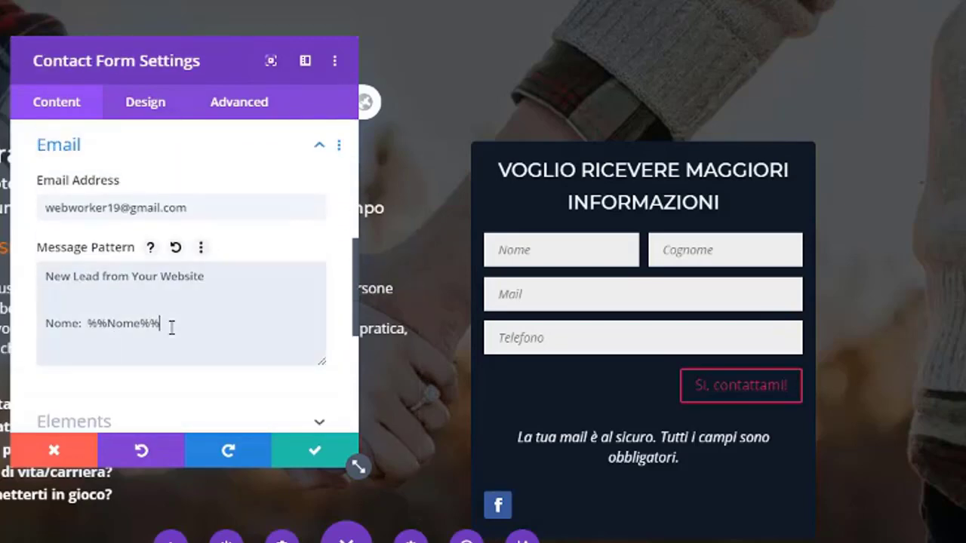
key(Return)
text(Cognome)
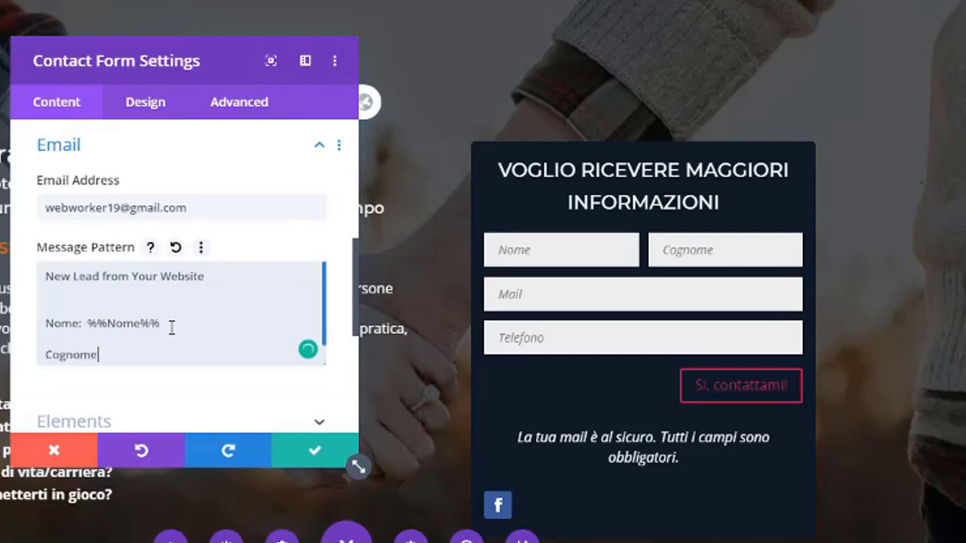
drag(173, 328, 24, 325)
key(ctrl+c)
click(48, 339)
key(ctrl+v)
double_click(83, 360)
key(BackSpace)
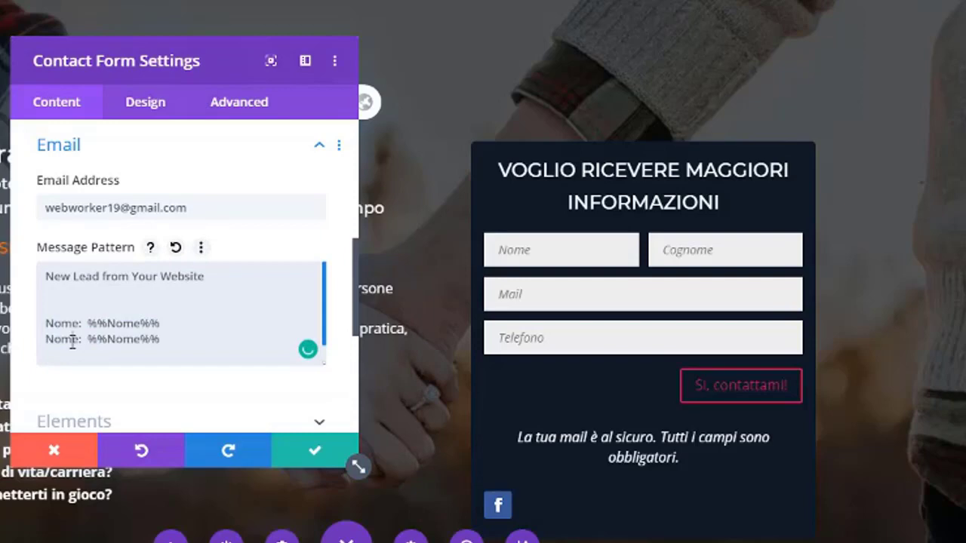
double_click(73, 340)
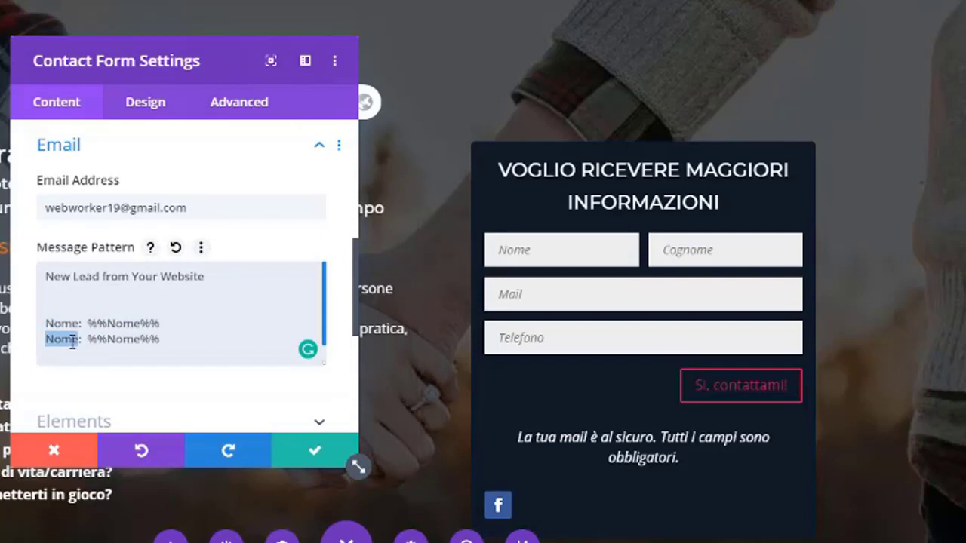
key(Right)
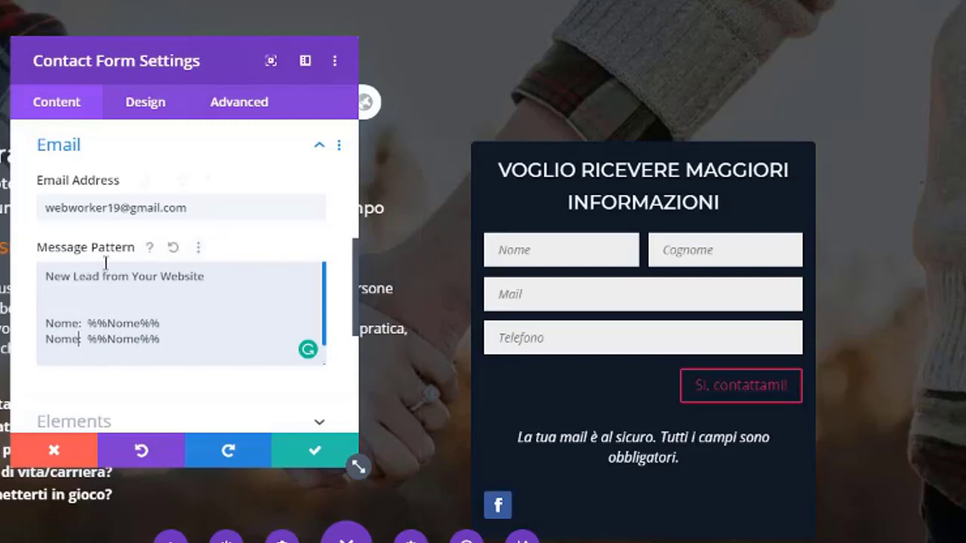
Check the Cognome field's ID and reopen the form's Email settings.
scroll(76, 267, up, 8)
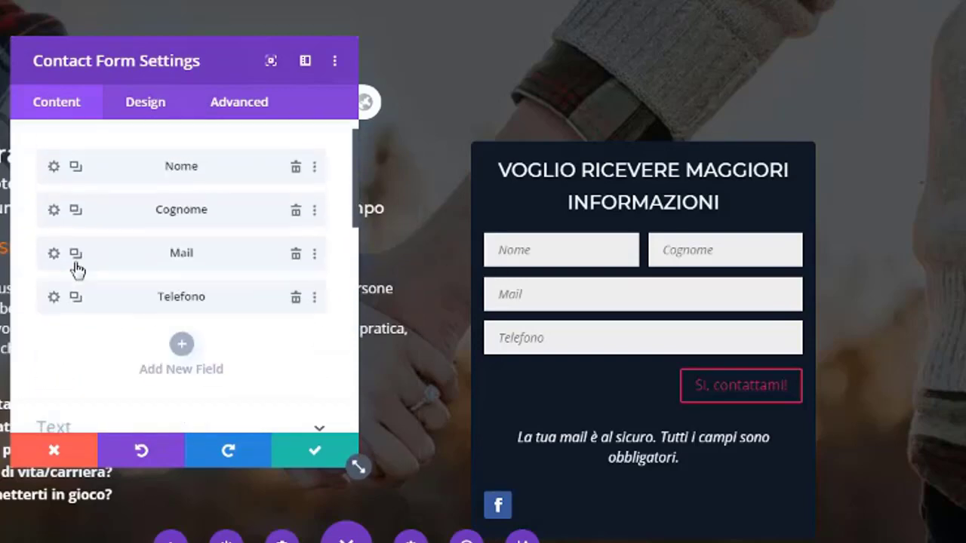
click(53, 241)
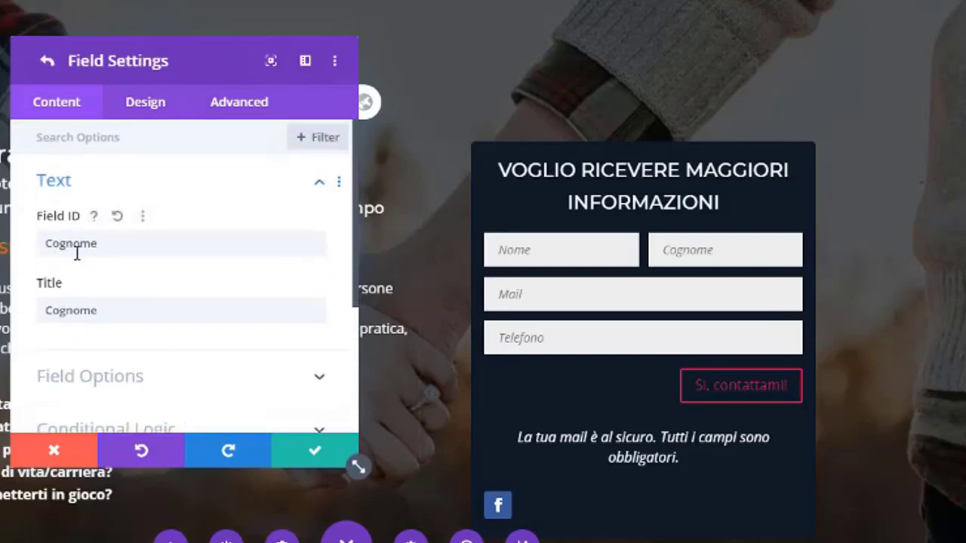
double_click(76, 253)
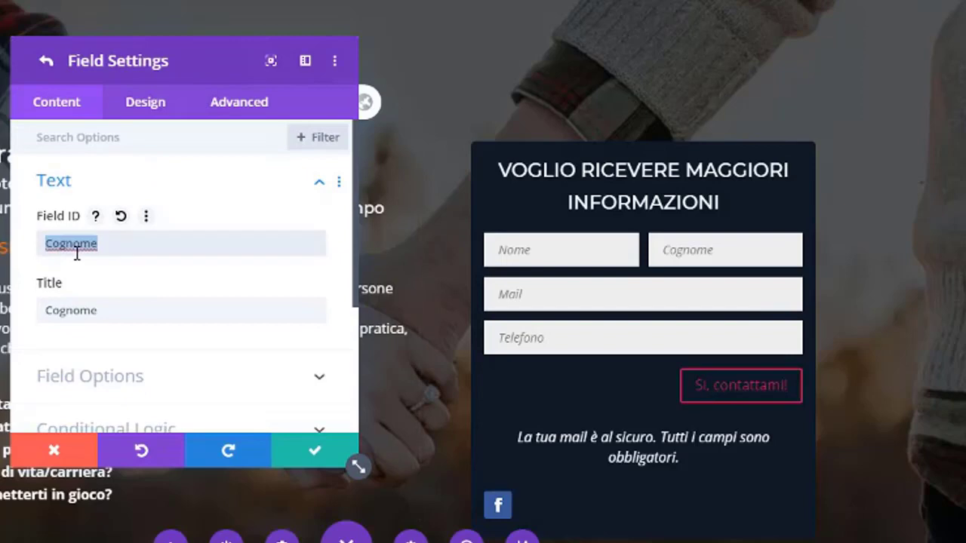
click(46, 63)
scroll(76, 324, down, 10)
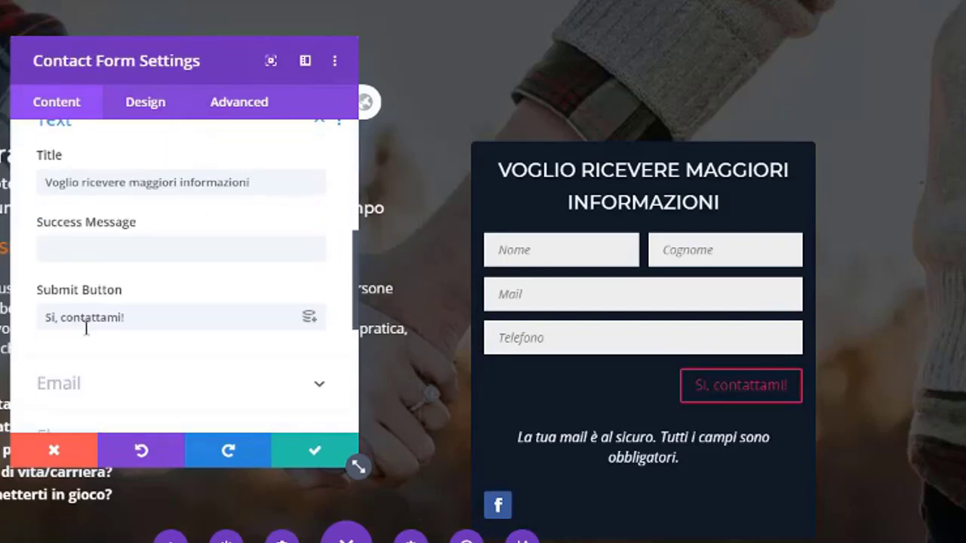
scroll(94, 288, up, 2)
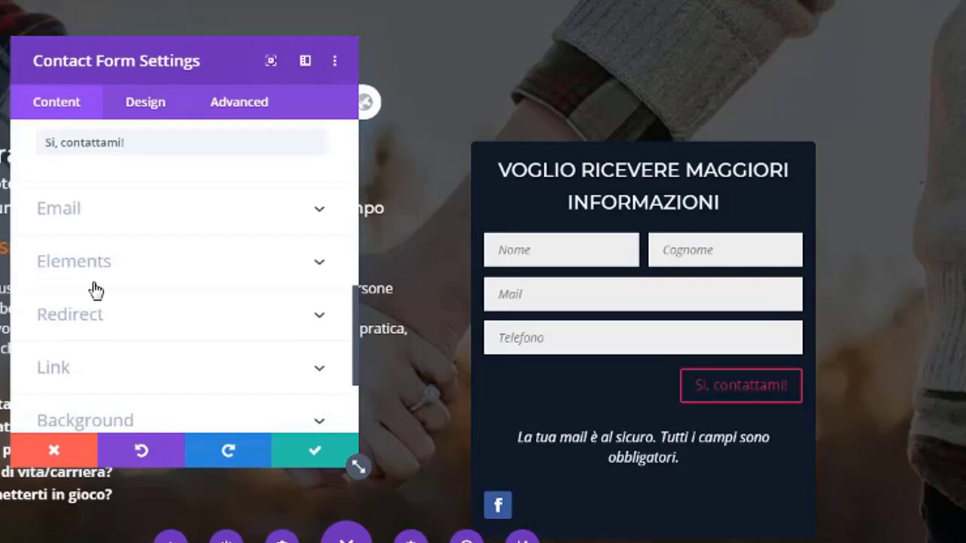
click(143, 227)
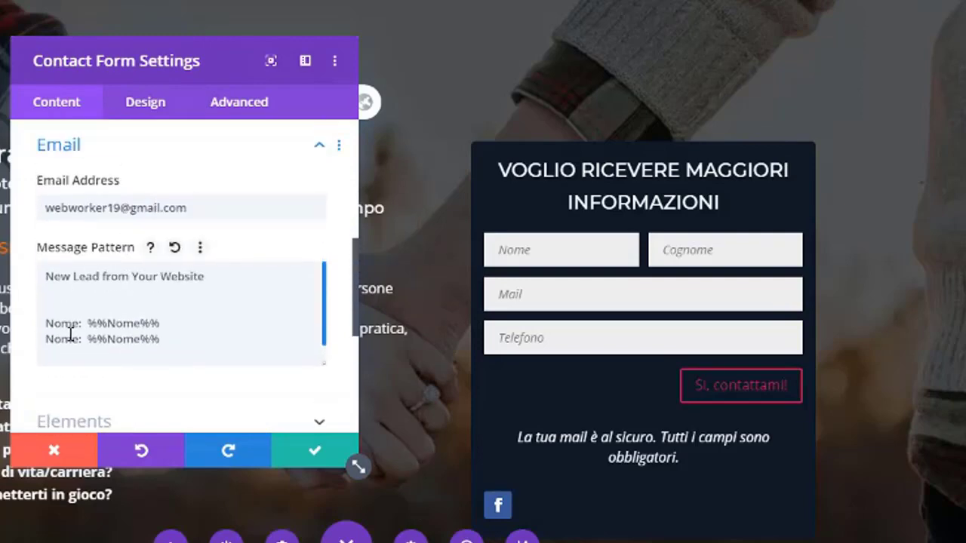
Rename the copied line's label and placeholder to 'Cognome: %%Cognome%%'.
double_click(70, 338)
text(Cognome)
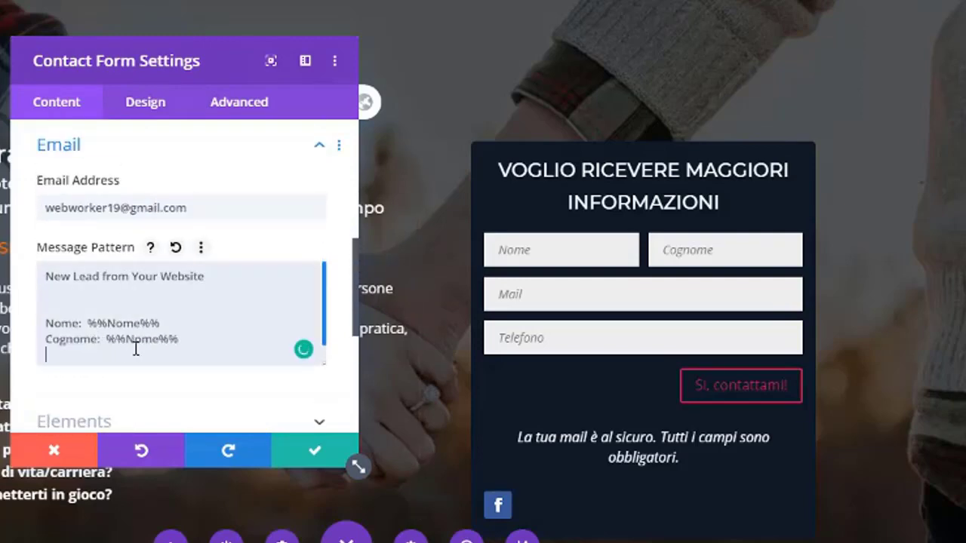
double_click(140, 339)
text(Cognome)
scroll(52, 257, up, 3)
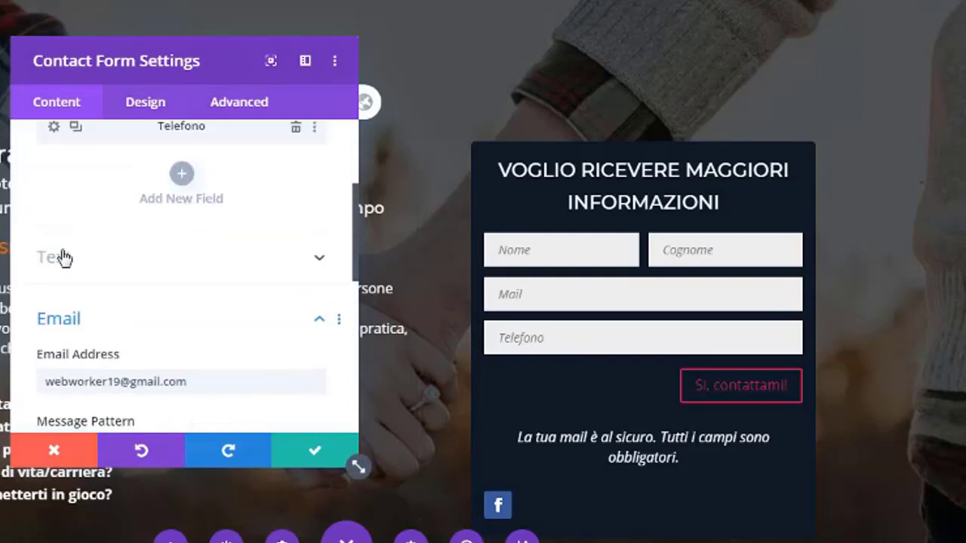
scroll(63, 258, up, 3)
click(52, 256)
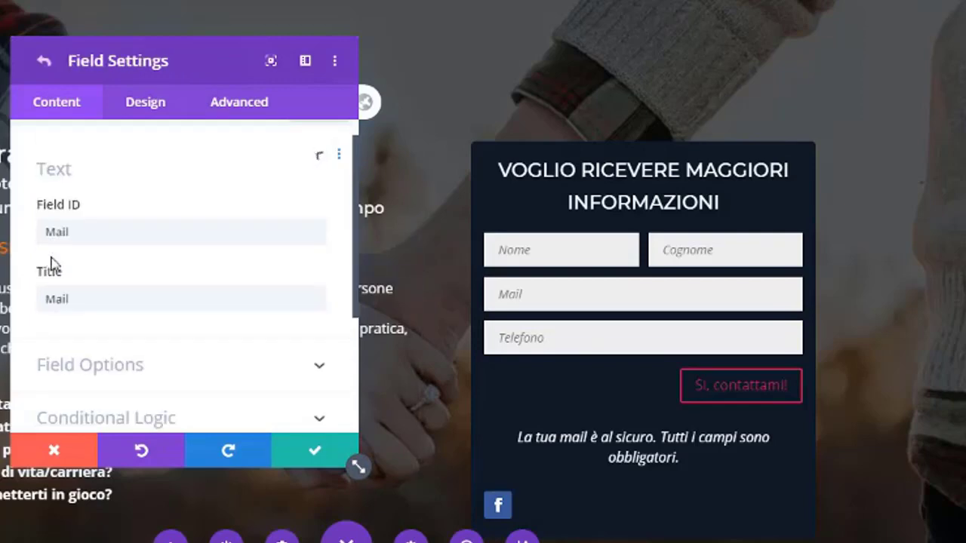
double_click(66, 216)
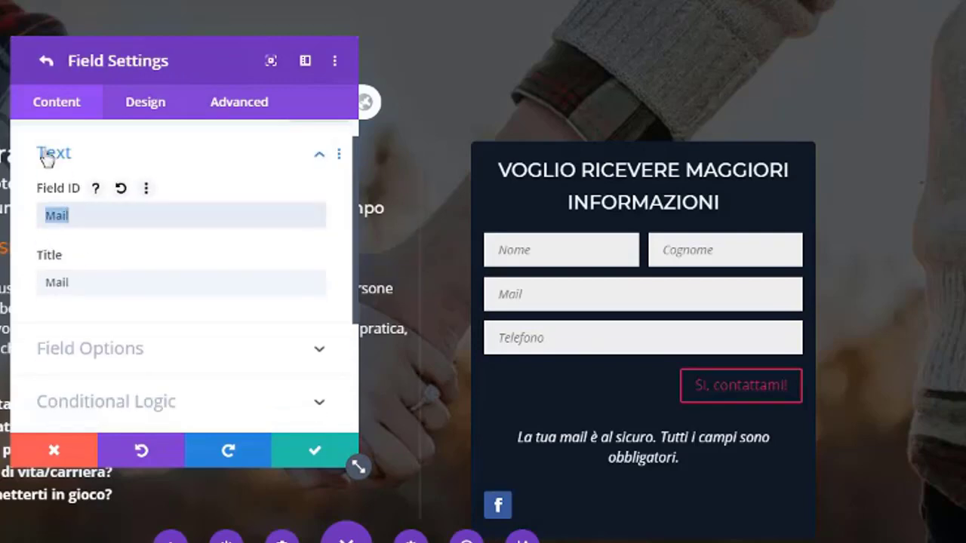
click(52, 67)
scroll(117, 355, down, 5)
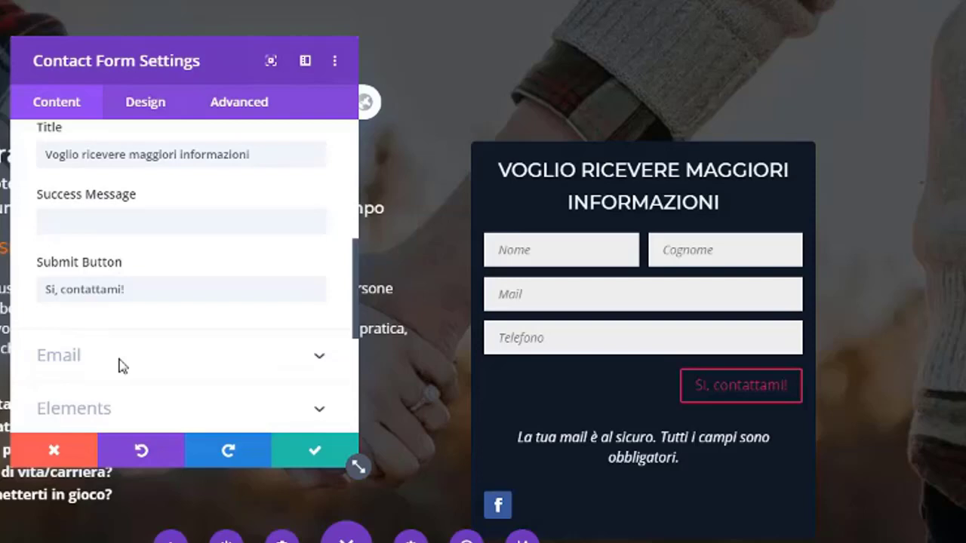
scroll(119, 366, down, 2)
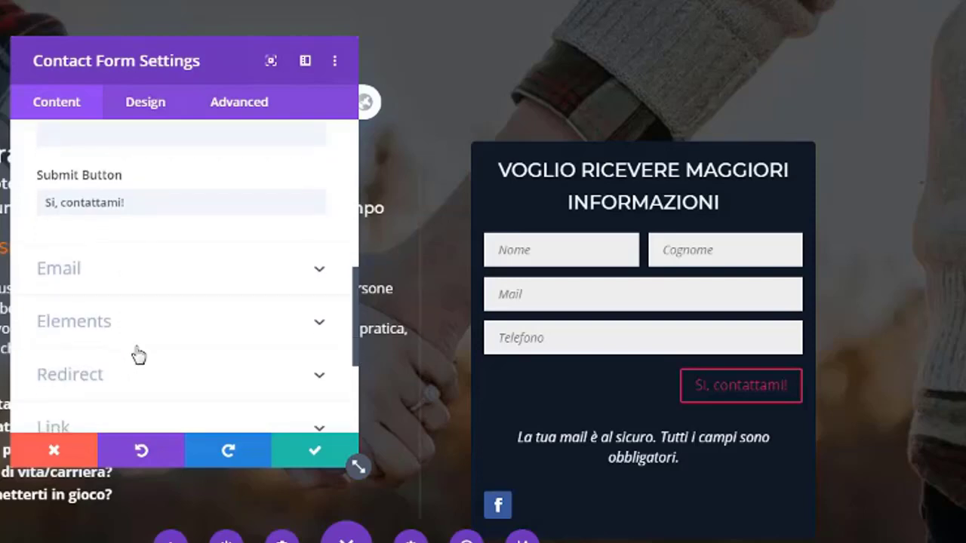
Duplicate the Cognome line onto a new third line of the Message Pattern.
click(181, 285)
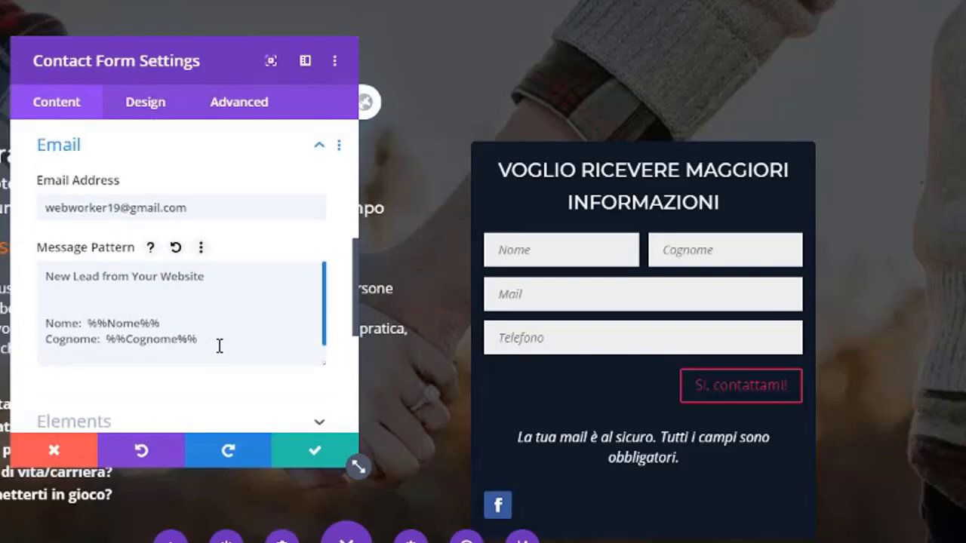
click(219, 345)
key(Return)
key(Return)
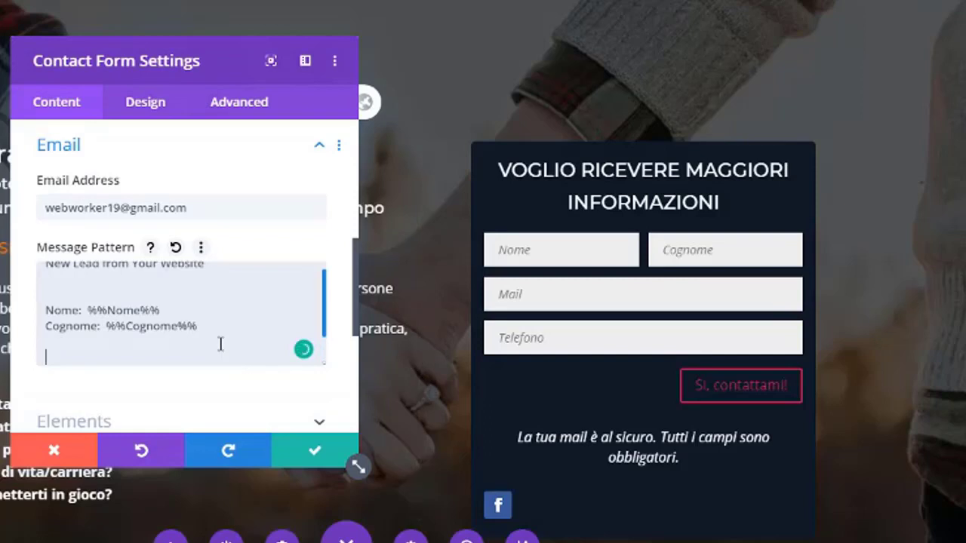
text(Mail)
drag(208, 326, 48, 332)
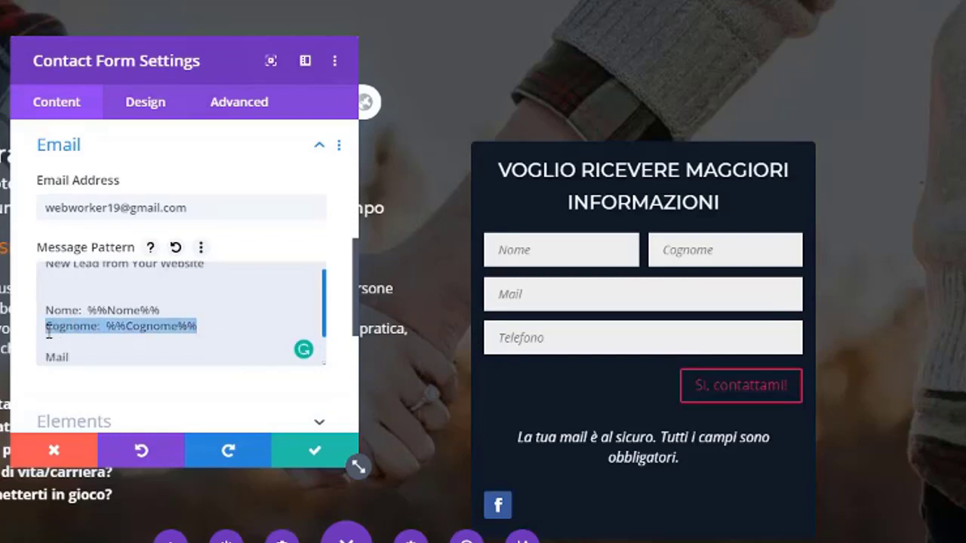
key(ctrl+c)
click(47, 356)
key(ctrl+v)
key(Return)
Turn the copied line into 'Mail: %%Mail%%'.
double_click(57, 357)
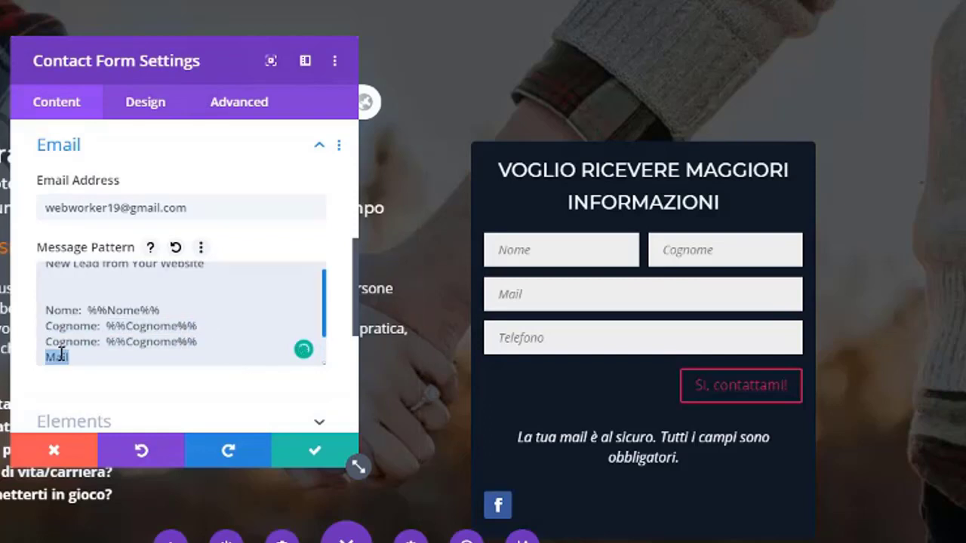
key(BackSpace)
double_click(68, 342)
text(Mail)
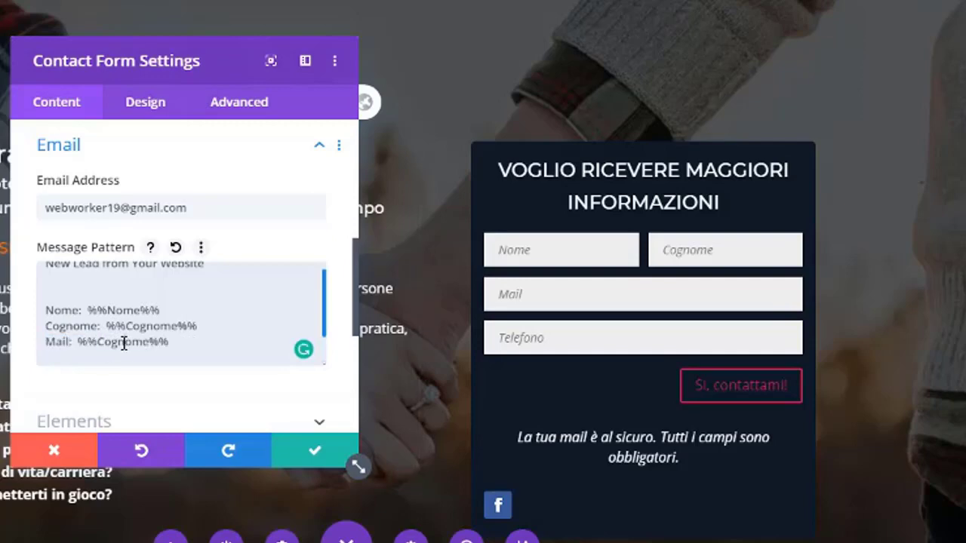
double_click(123, 341)
text(Mail)
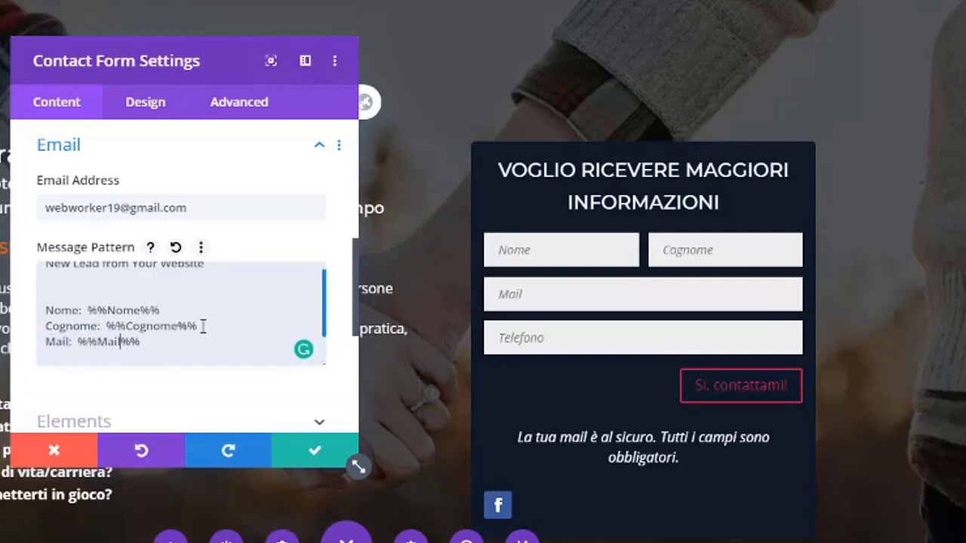
Copy the Telefono field's ID and reopen the form's Email settings.
scroll(137, 264, up, 1)
scroll(134, 252, up, 5)
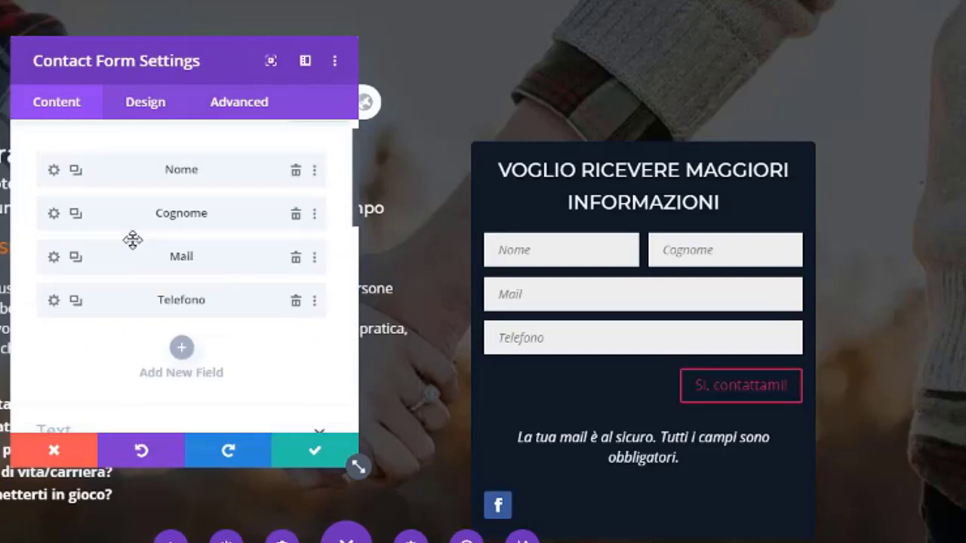
click(54, 300)
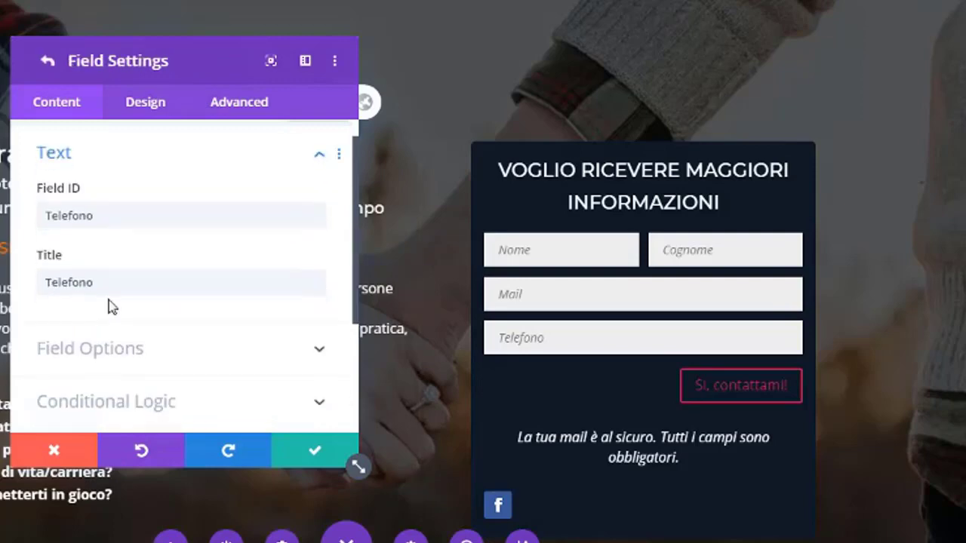
double_click(67, 216)
click(46, 62)
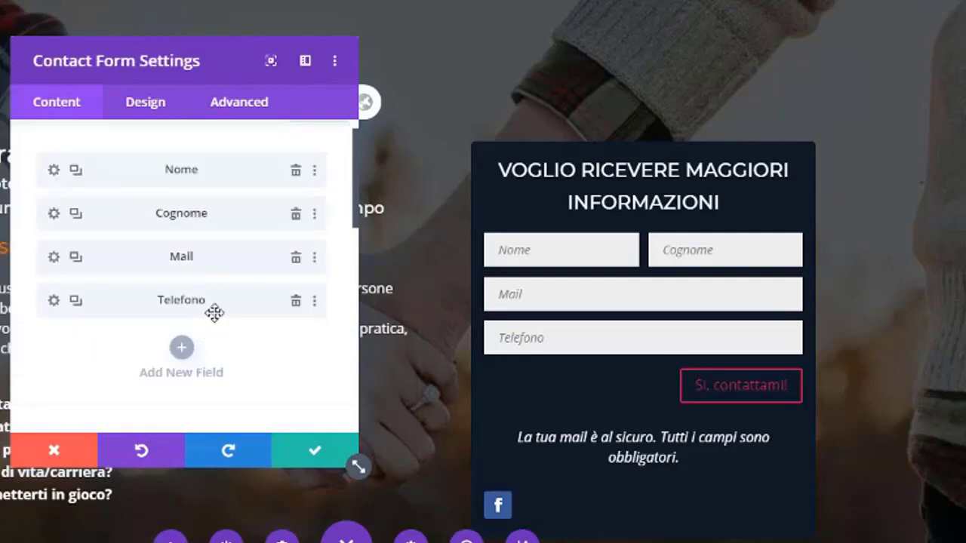
scroll(119, 317, down, 4)
scroll(133, 333, down, 2)
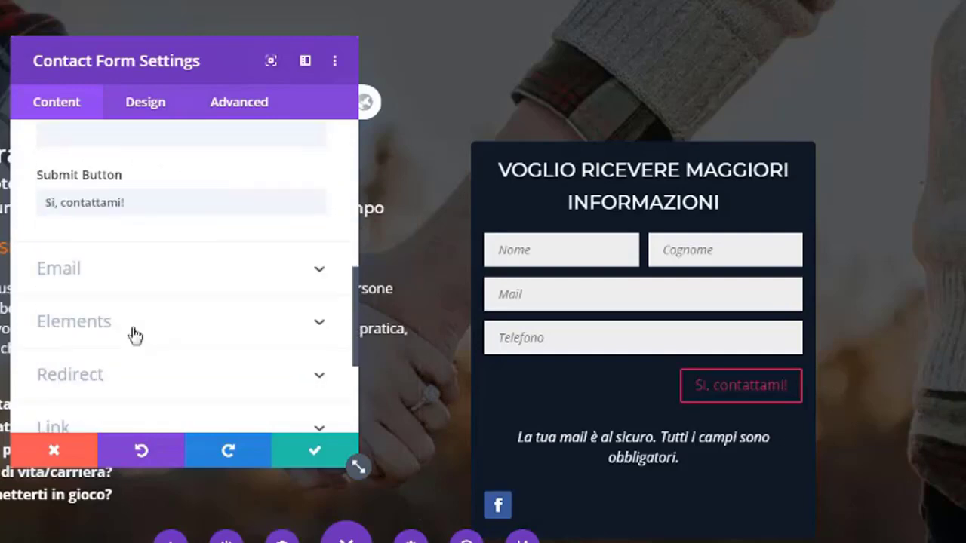
click(178, 280)
Duplicate the Mail line onto a new fourth line.
click(161, 355)
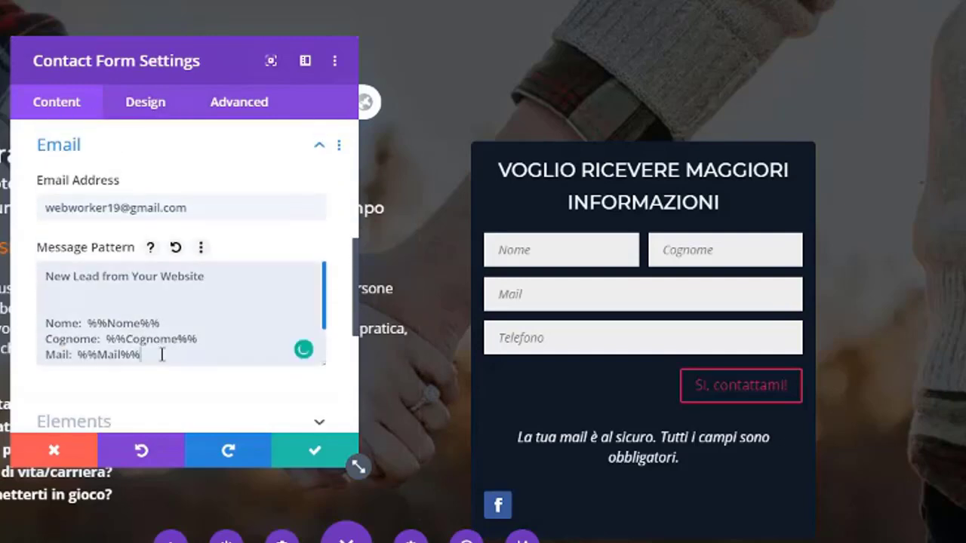
key(Return)
key(Return)
key(Return)
key(ctrl+v)
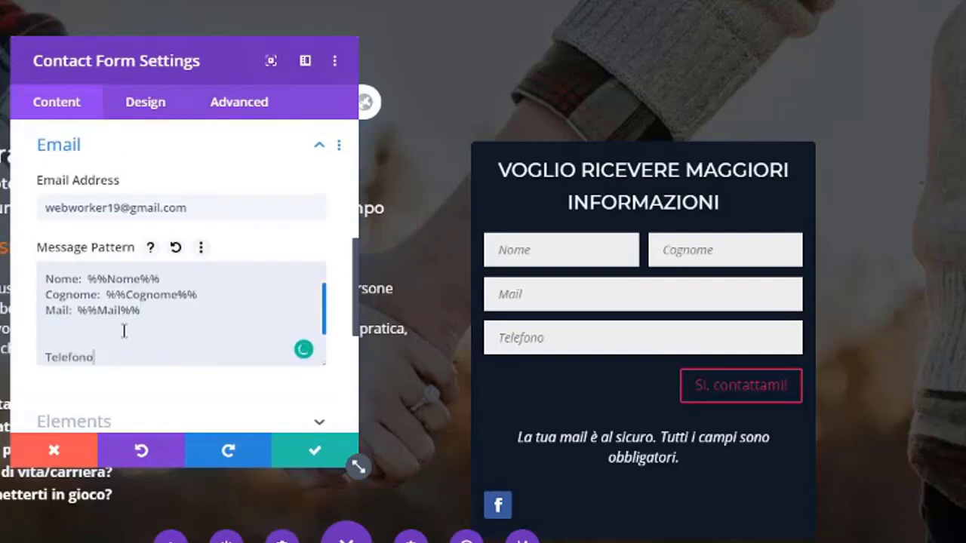
drag(144, 310, 46, 311)
key(ctrl+c)
click(70, 330)
key(ctrl+v)
Turn the fourth line into 'Telefono: %%Telefono%%'.
double_click(65, 356)
key(BackSpace)
double_click(58, 326)
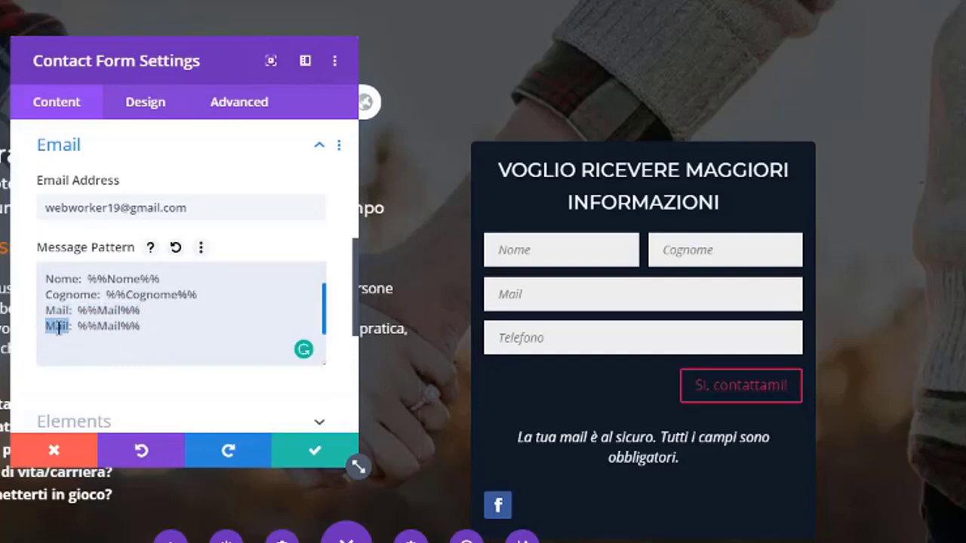
text(Telefono)
double_click(131, 326)
text(Telefono)
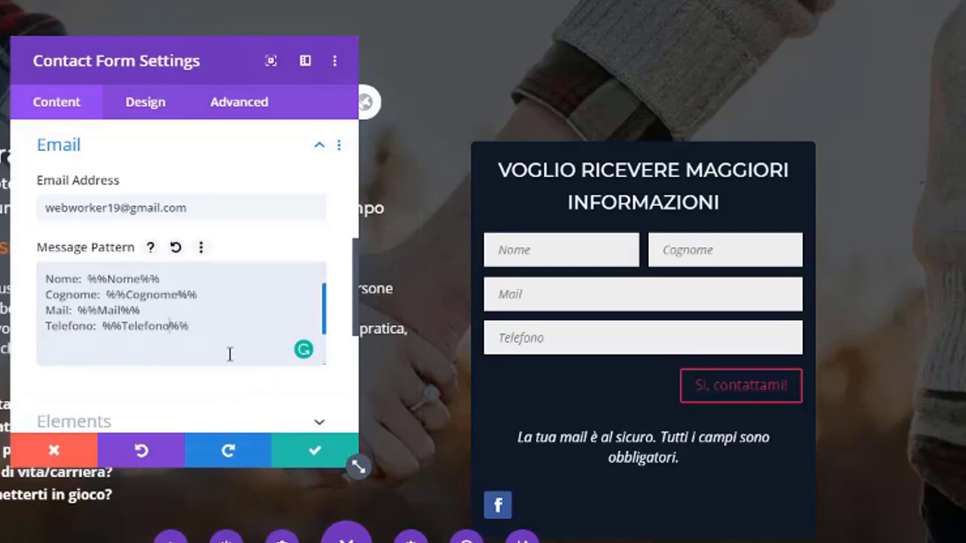
Apply the contact form settings and save the page.
click(315, 453)
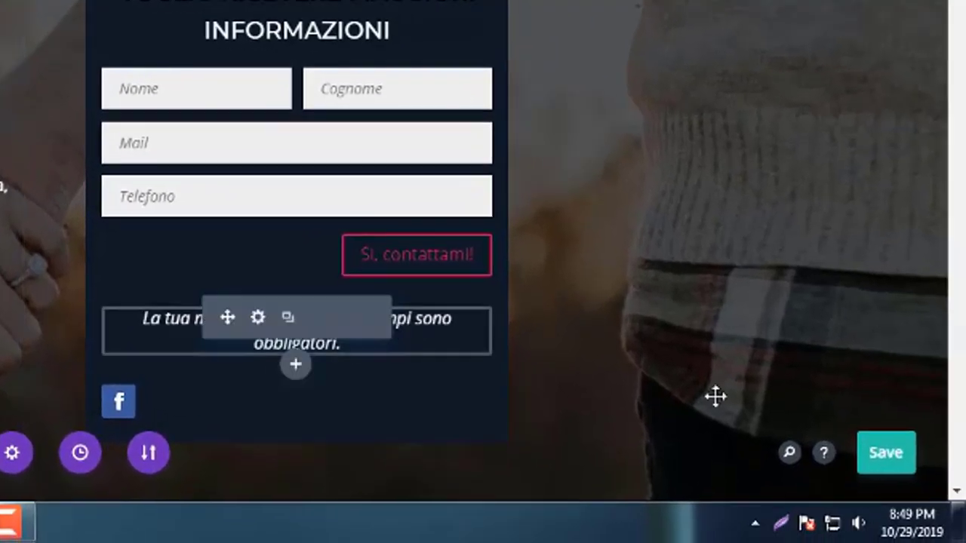
click(880, 454)
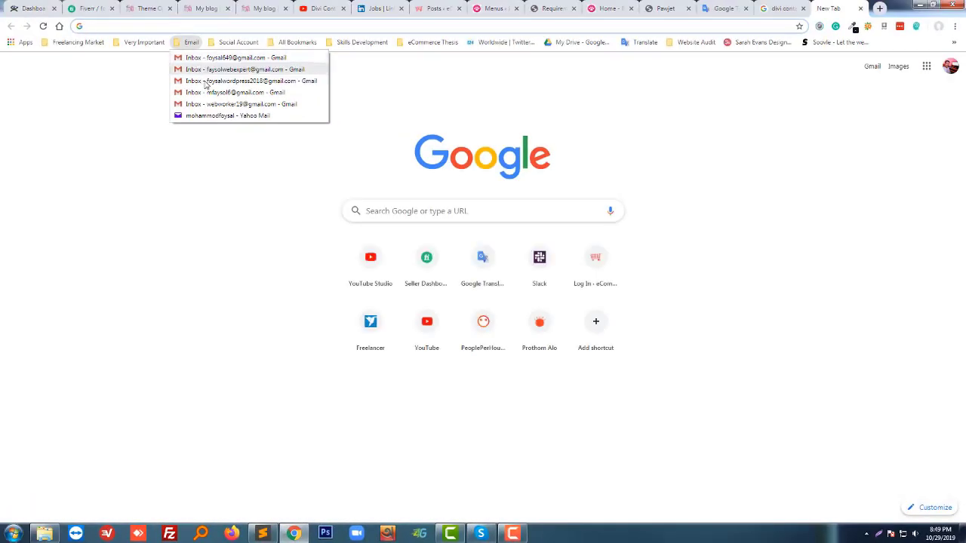
Open a Gmail inbox from the Email bookmarks and reload the blog's home page.
click(226, 103)
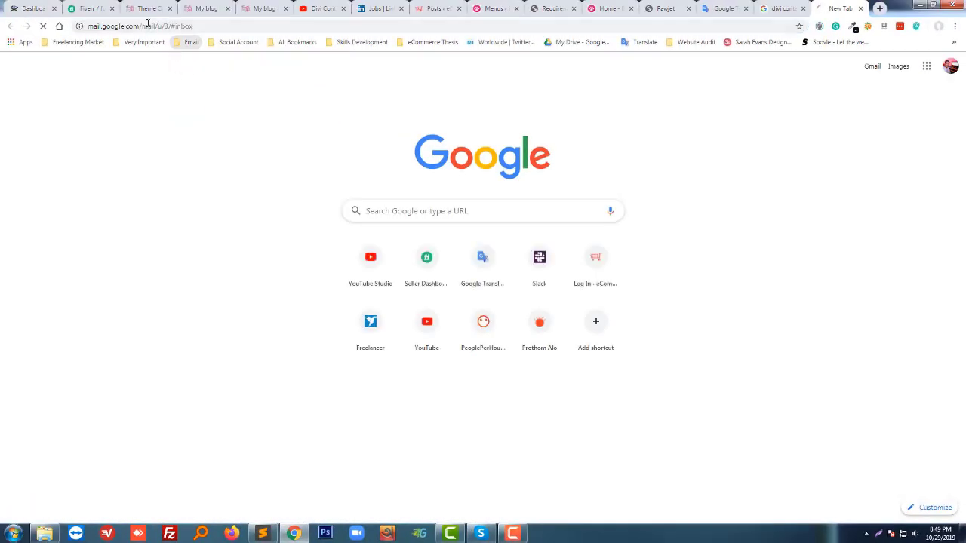
click(194, 9)
key(F5)
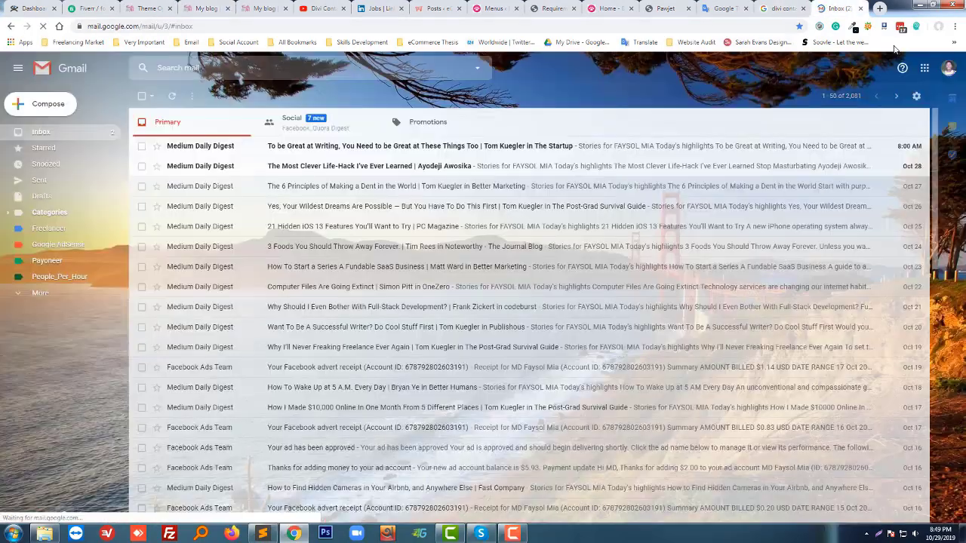
View the list of signed-in Google accounts in Gmail.
click(837, 9)
click(945, 68)
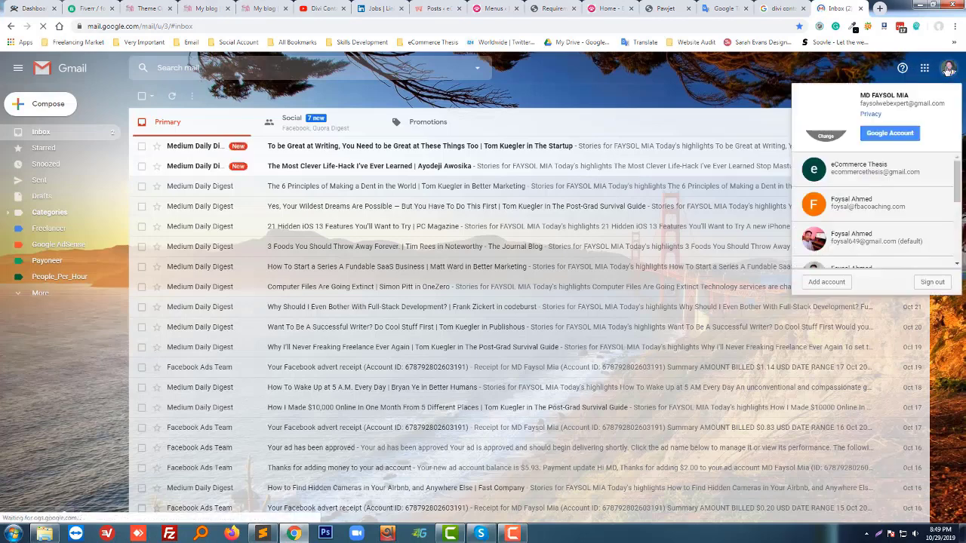
scroll(862, 241, down, 2)
scroll(862, 241, down, 1)
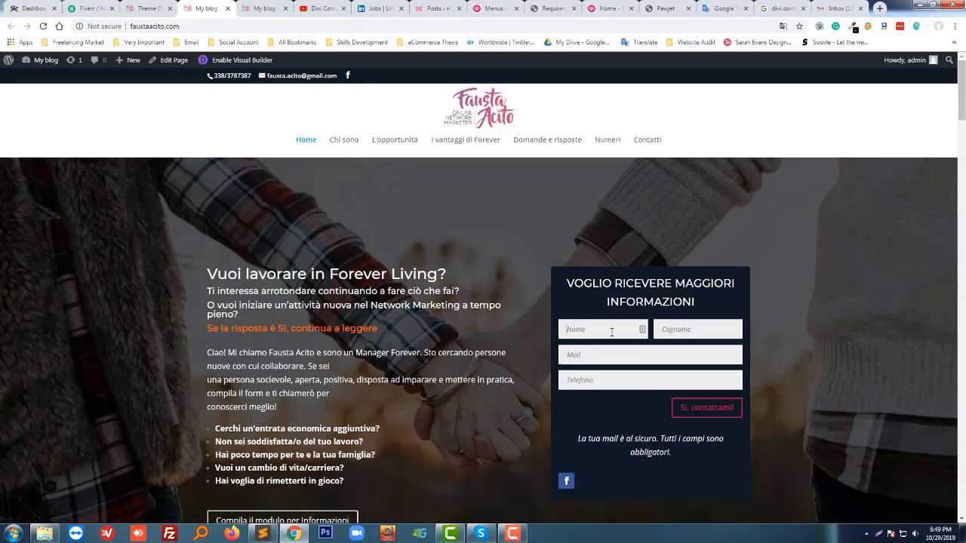
Submit the site's contact form with a test name, e-mail address and phone number.
click(611, 332)
text(Fo)
text(Ahmed)
key(Tab)
text(test@gmail.com)
key(Tab)
text(12)
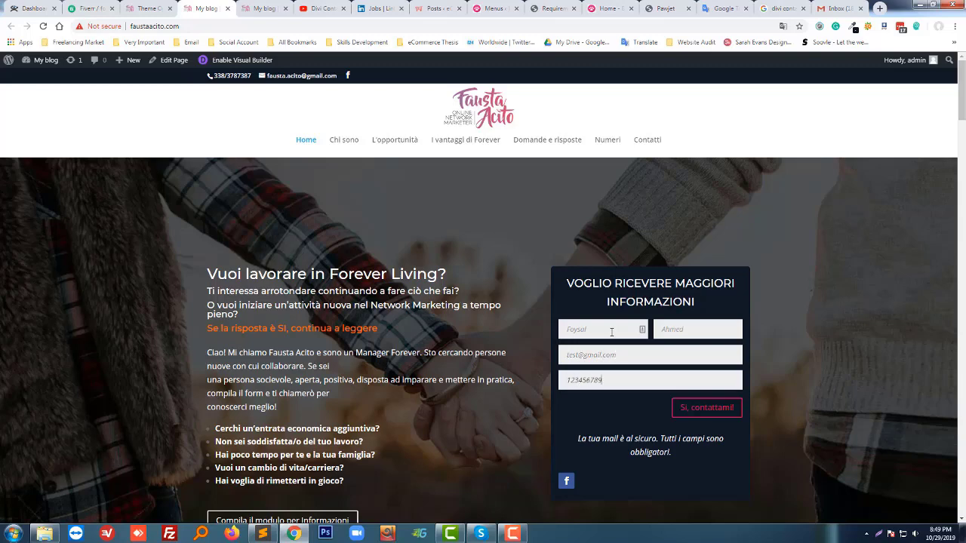
click(720, 414)
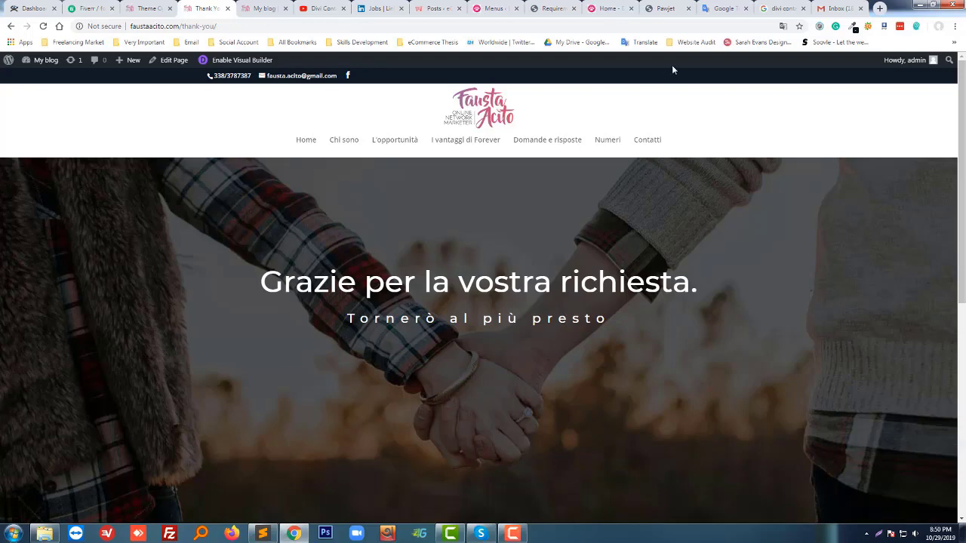
Check Gmail's Spam folder for the submission, then go back to the inbox.
click(837, 9)
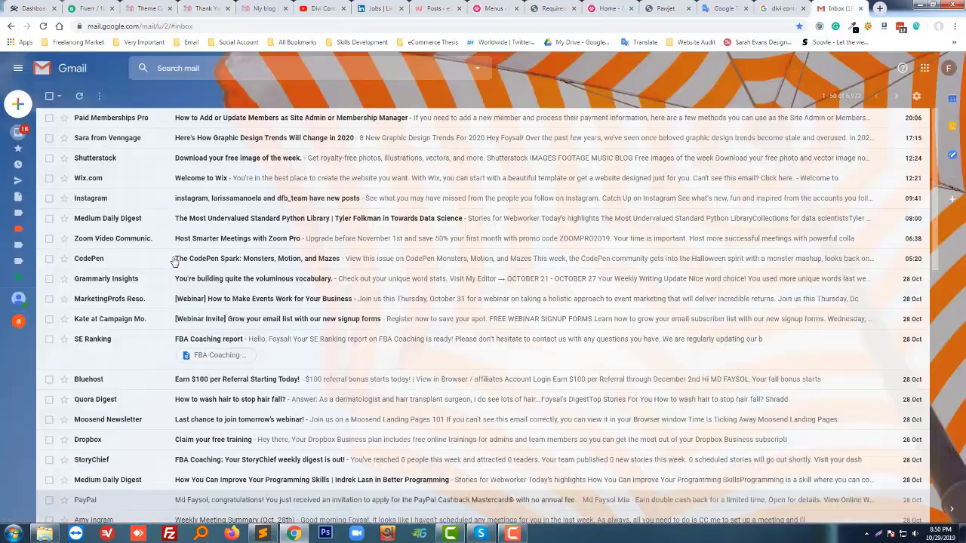
scroll(28, 270, down, 1)
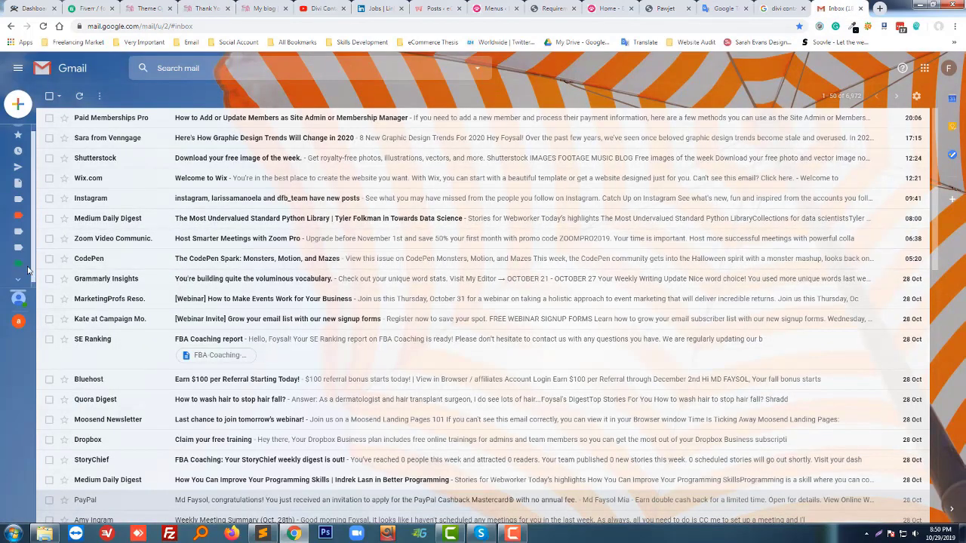
mouse_move(28, 270)
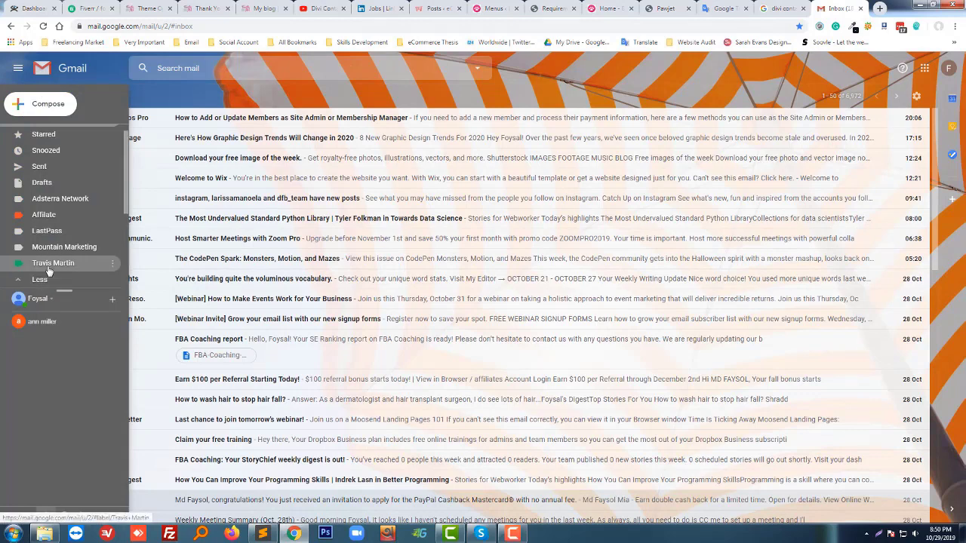
scroll(52, 272, down, 2)
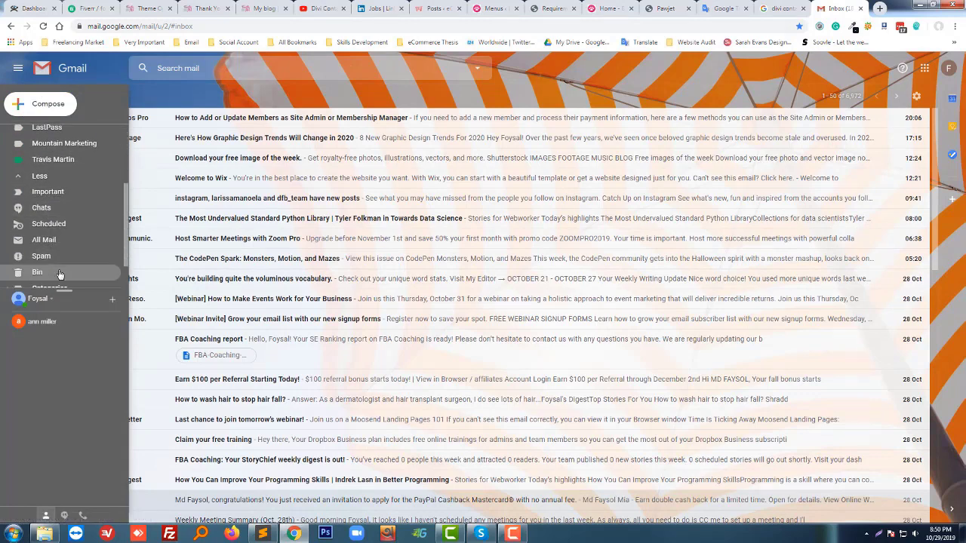
scroll(60, 274, down, 1)
click(52, 219)
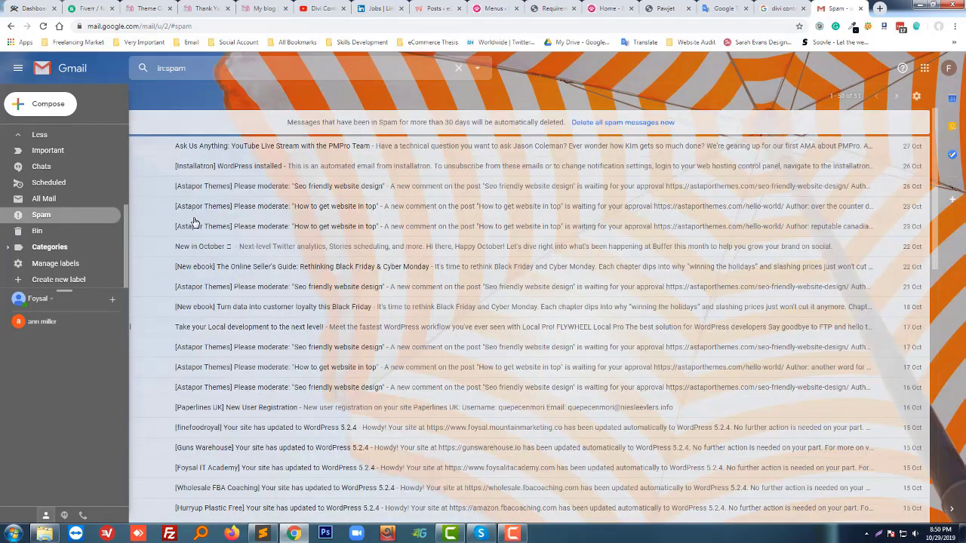
mouse_move(44, 149)
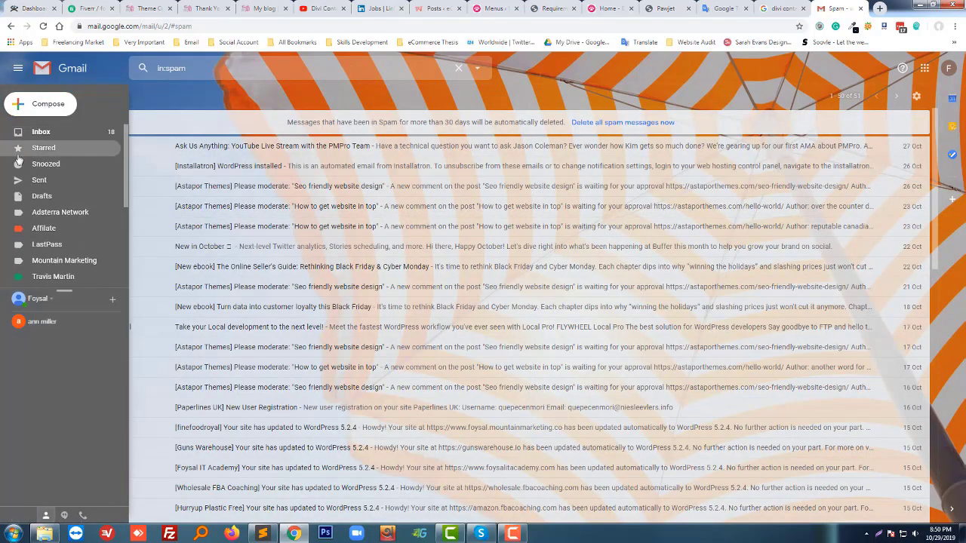
click(41, 132)
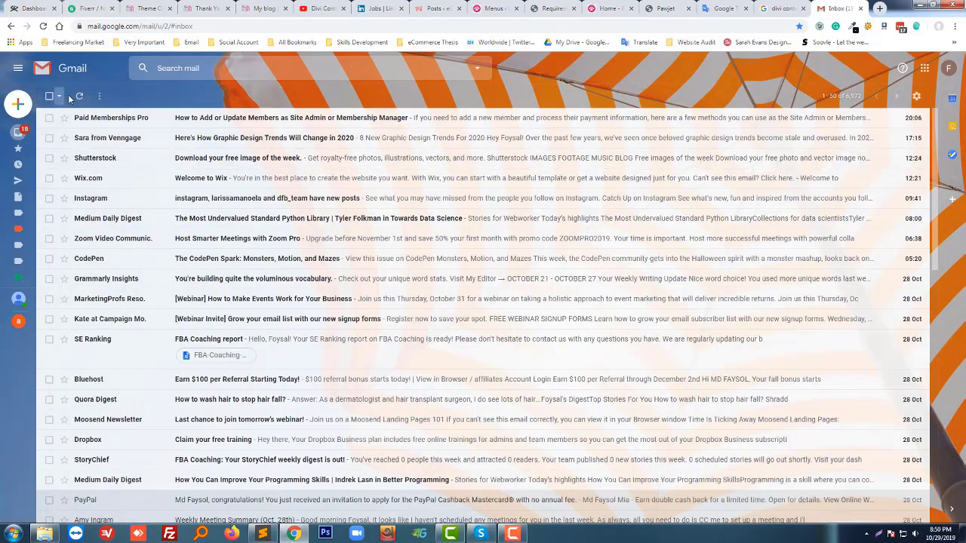
Refresh the inbox, select all 50 conversations and mark them as read.
click(79, 97)
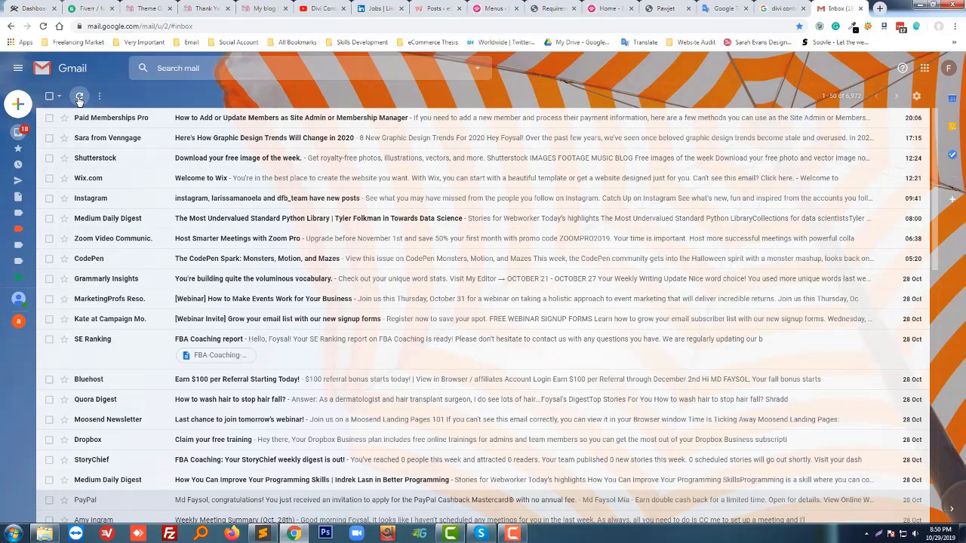
click(79, 97)
click(49, 97)
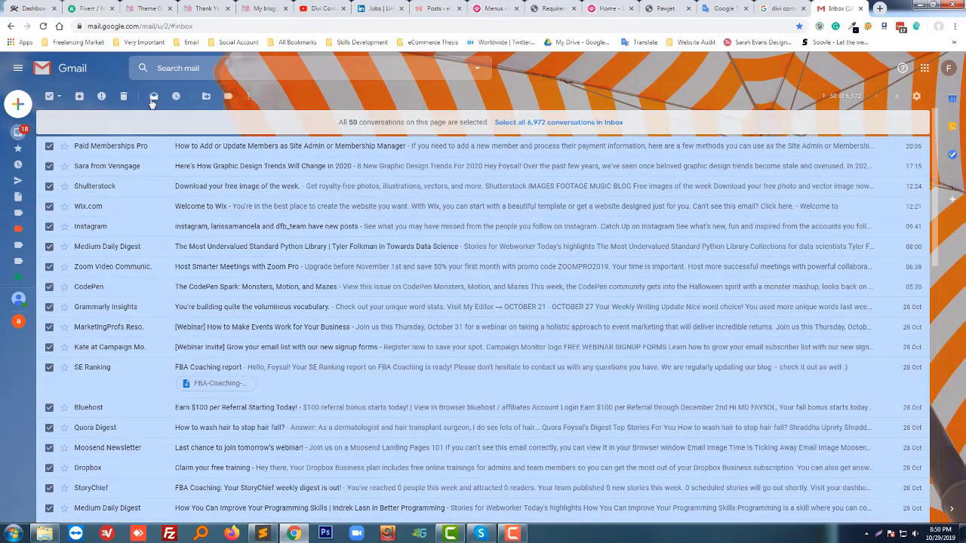
click(153, 98)
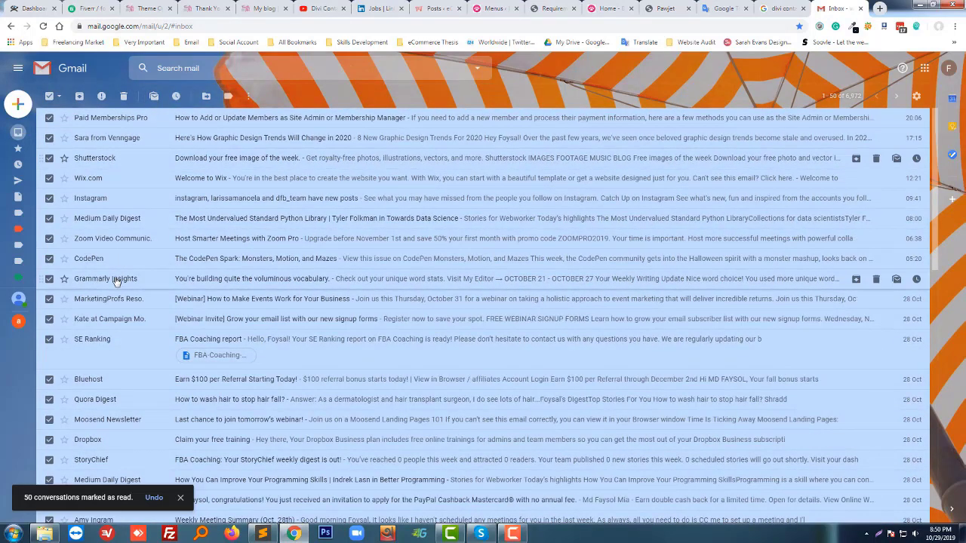
mouse_move(115, 280)
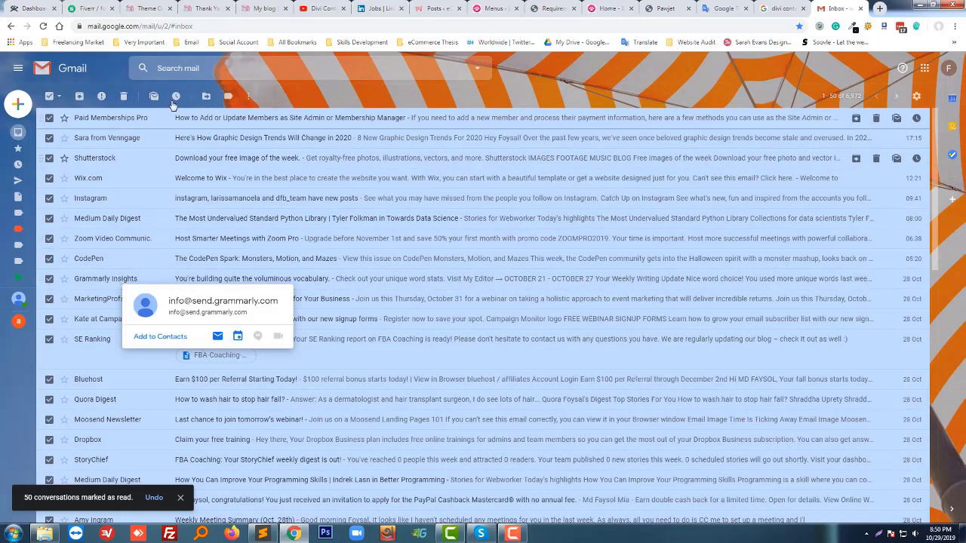
mouse_move(14, 135)
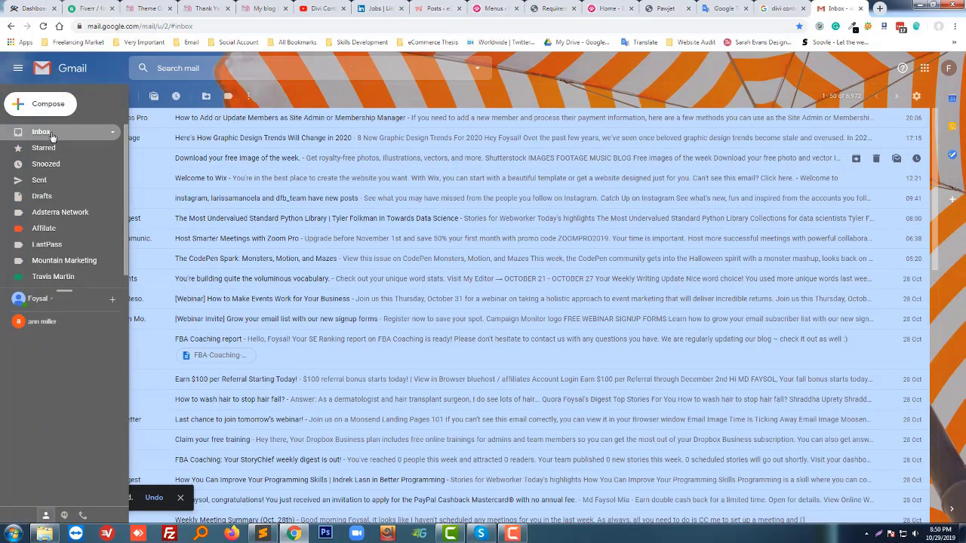
click(51, 134)
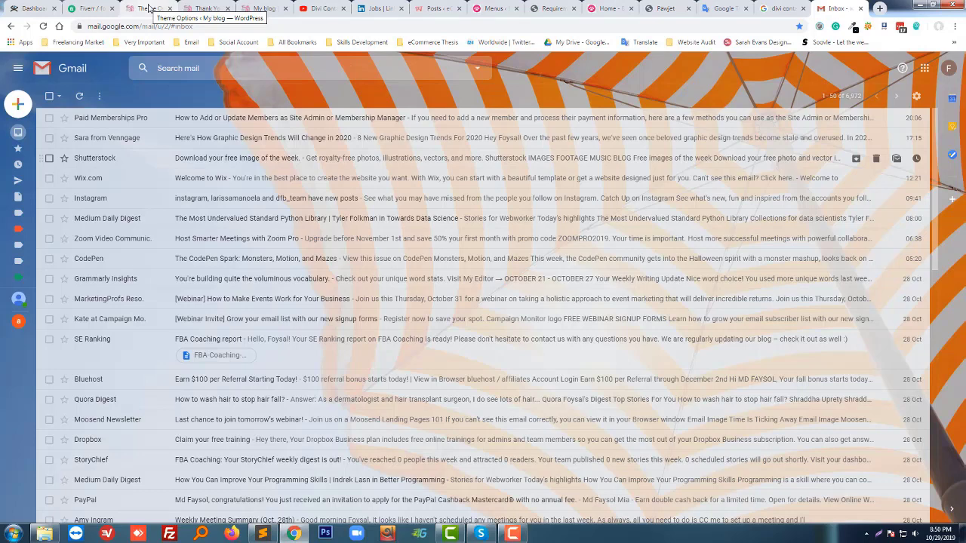
Review the site's 'Grazie per la vostra richiesta.' thank-you page.
click(149, 7)
click(205, 8)
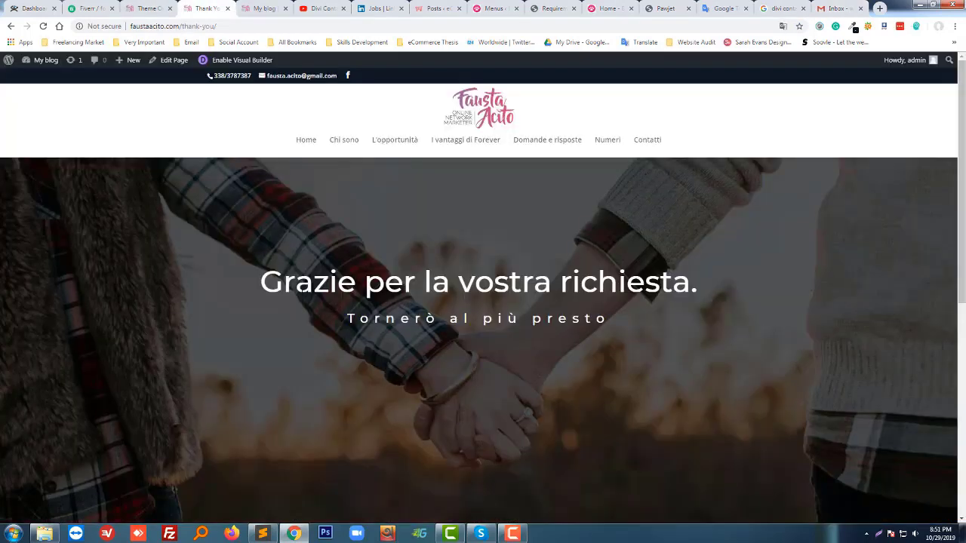
scroll(243, 289, down, 1)
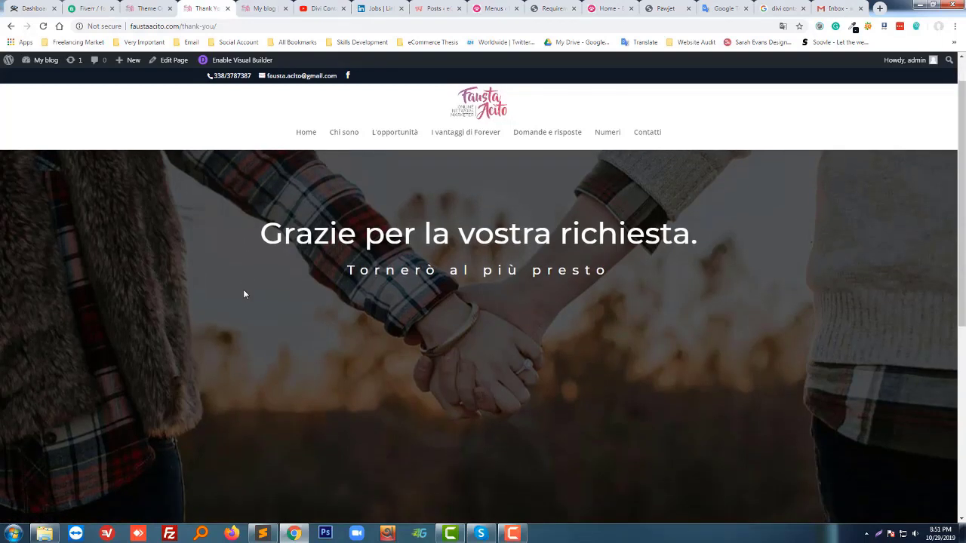
scroll(246, 288, up, 1)
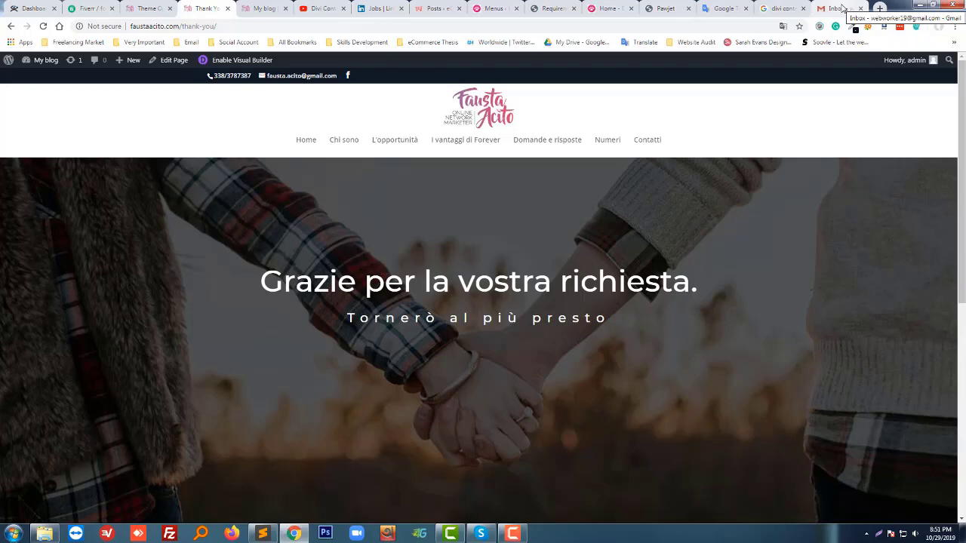
Refresh Gmail and open the Spam folder from the More folders list.
click(837, 9)
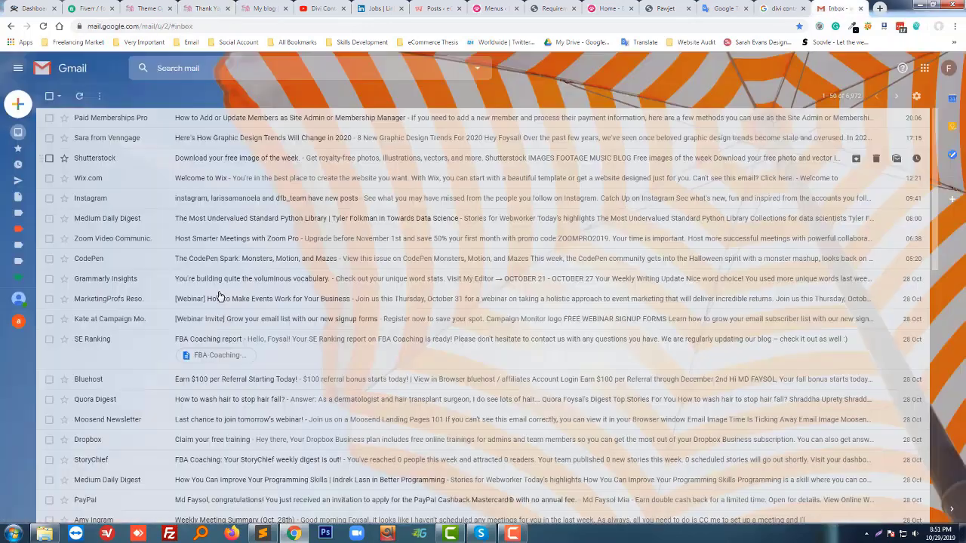
click(80, 97)
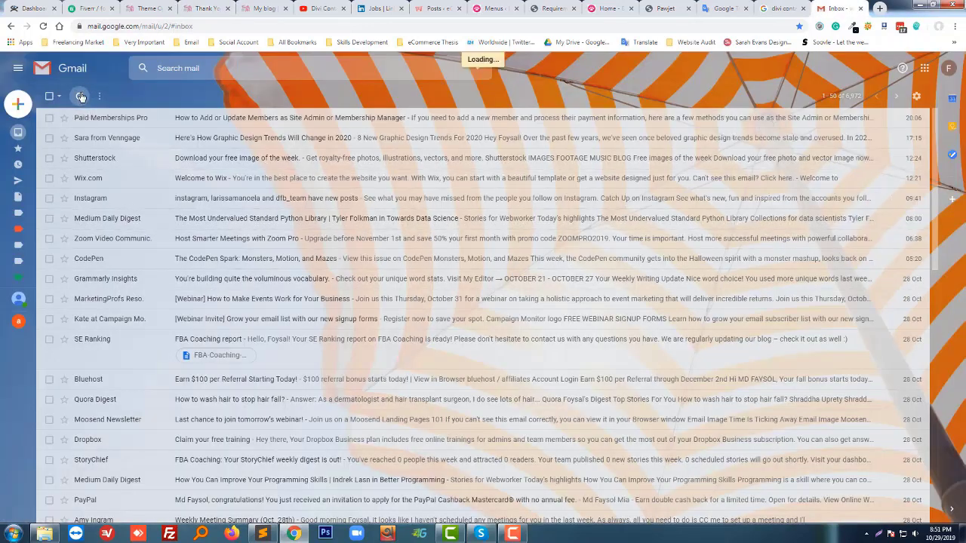
mouse_move(18, 285)
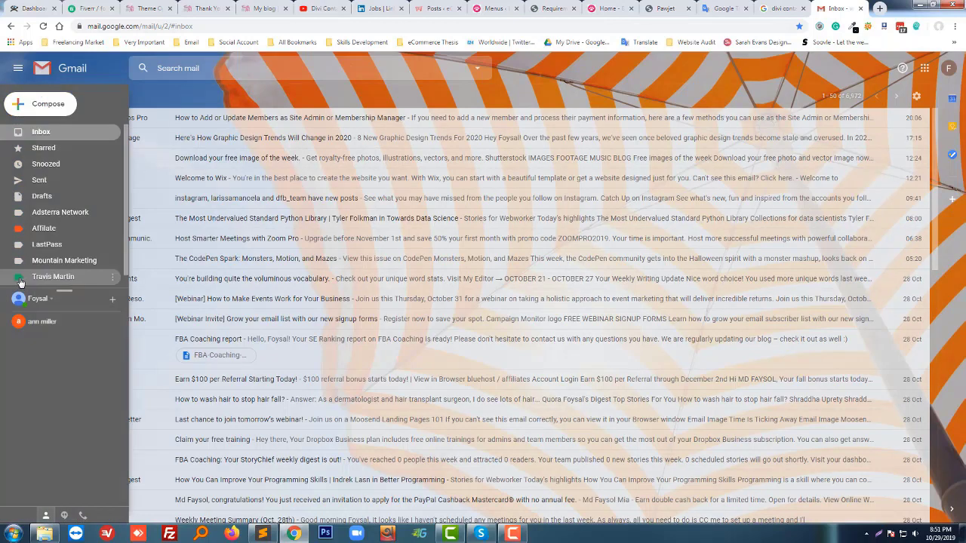
scroll(56, 278, down, 1)
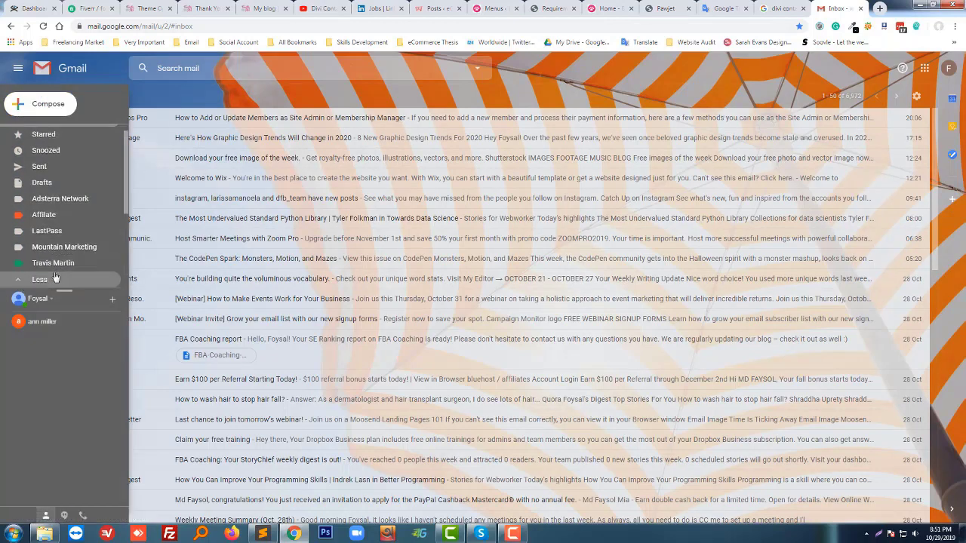
click(56, 277)
scroll(72, 271, down, 2)
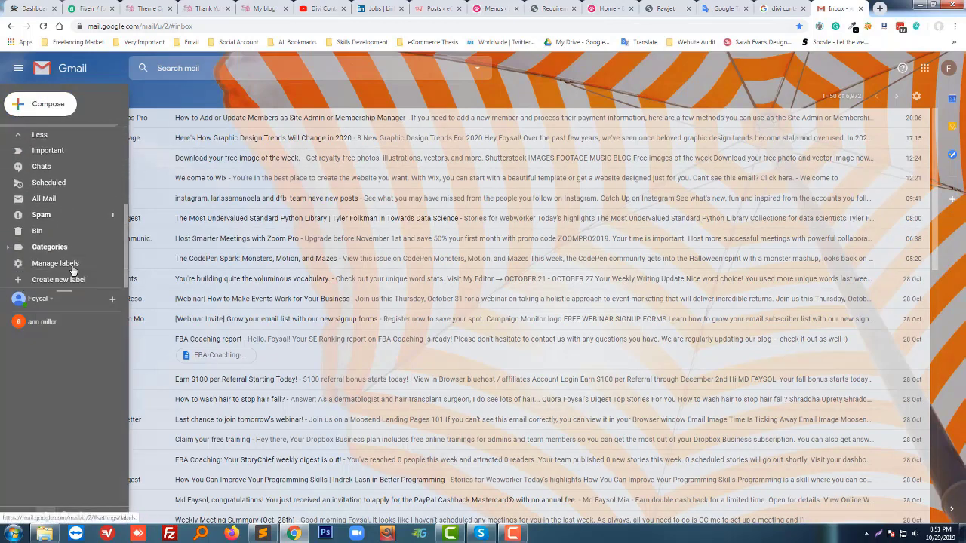
click(66, 220)
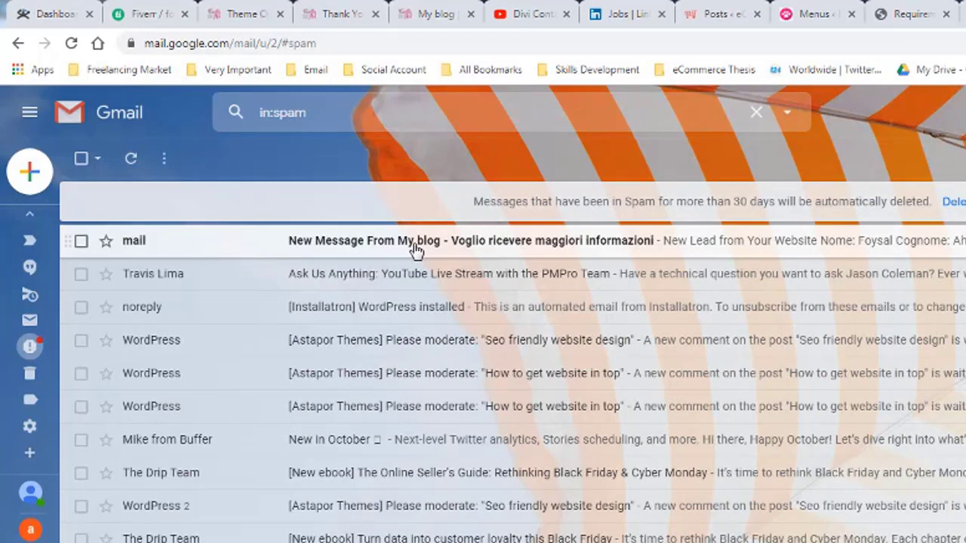
Read the 'New Message From My blog' email in Spam, then return to the 'Thank You | My blog' page.
click(498, 254)
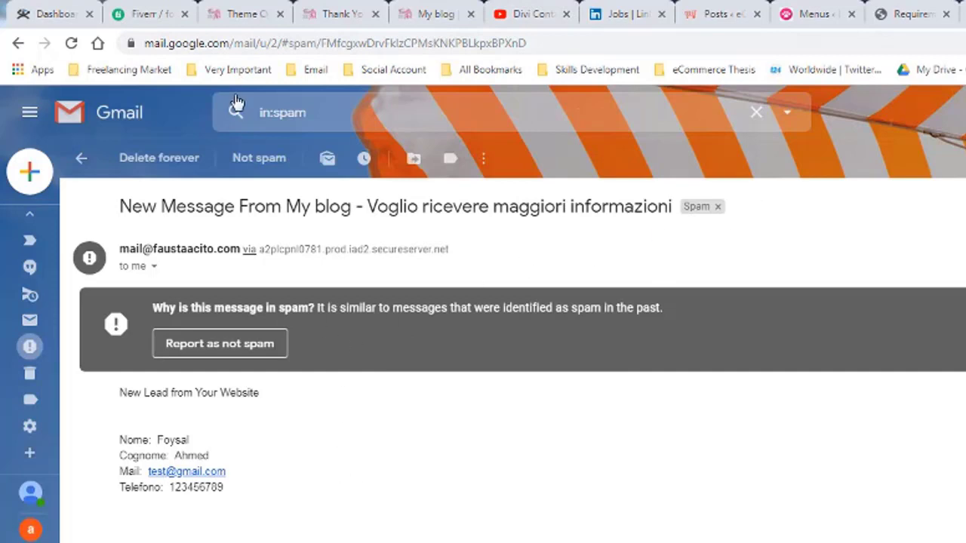
click(337, 14)
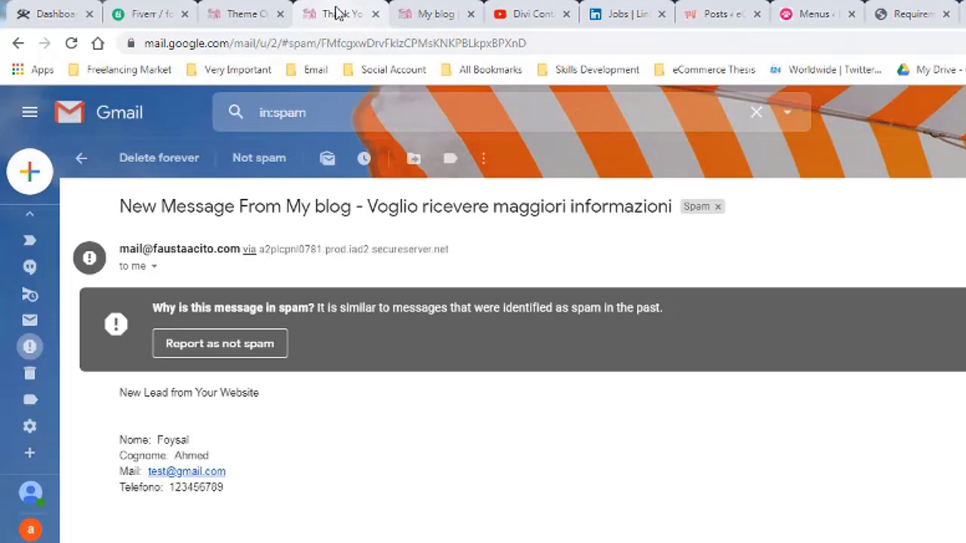